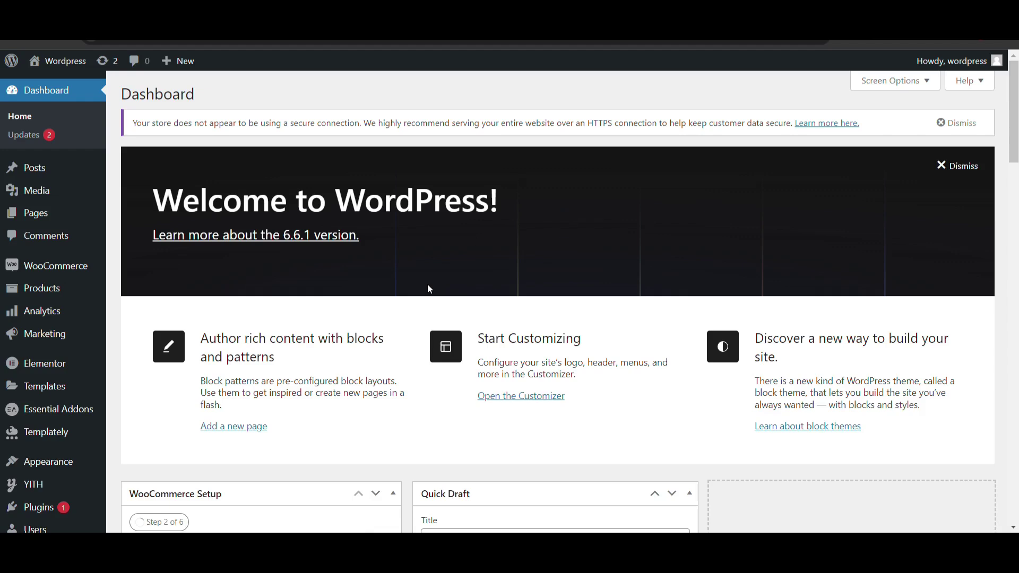
Preview the old site's public homepage, then return to the admin dashboard
{"action": "scroll", "coordinate": [63, 425], "scroll_direction": "down", "scroll_amount": 3}
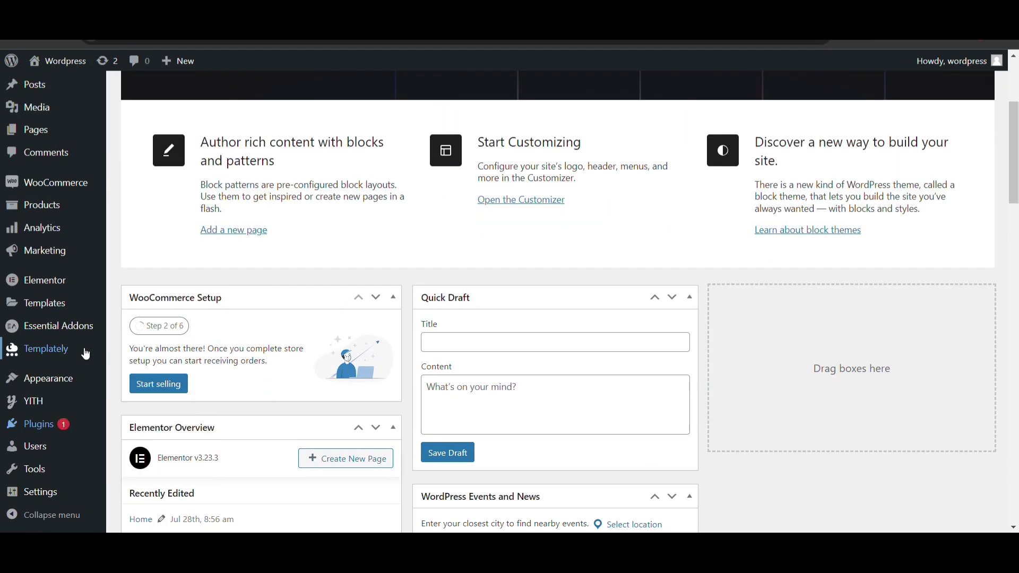
{"action": "scroll", "coordinate": [75, 322], "scroll_direction": "up", "scroll_amount": 3}
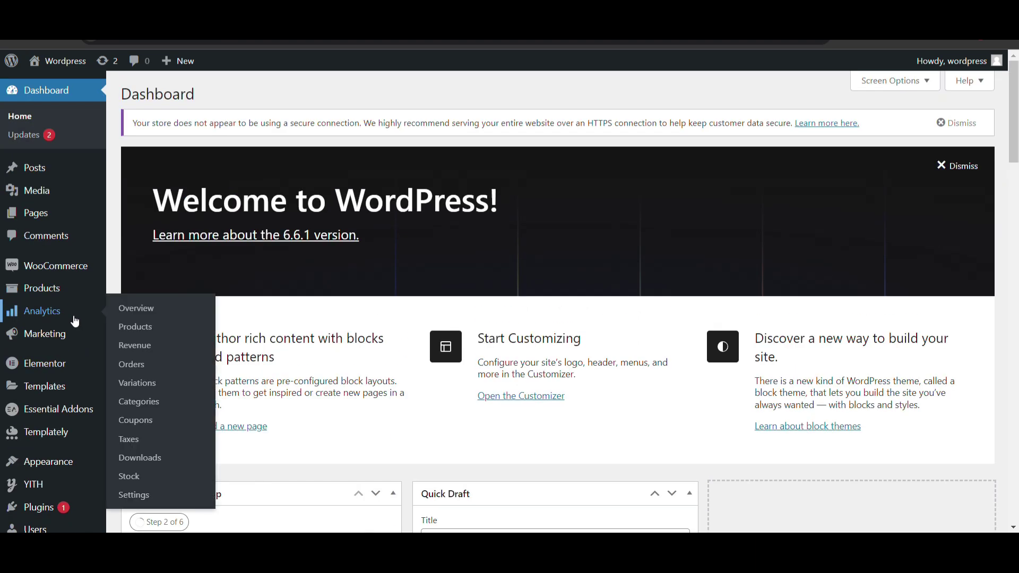
{"action": "left_click", "coordinate": [65, 61]}
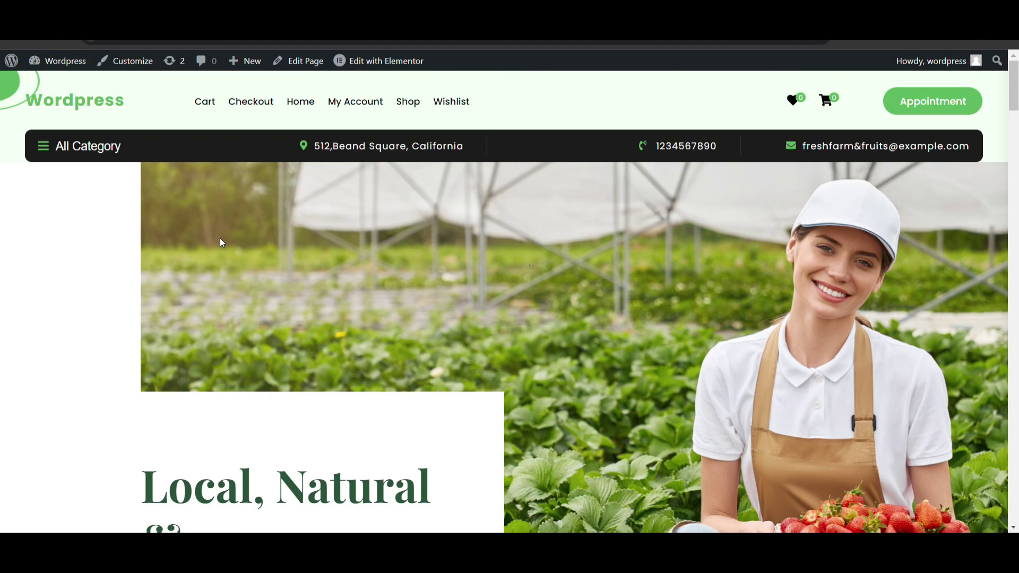
{"action": "scroll", "coordinate": [222, 242], "scroll_direction": "down", "scroll_amount": 2}
{"action": "scroll", "coordinate": [222, 243], "scroll_direction": "up", "scroll_amount": 2}
{"action": "scroll", "coordinate": [198, 257], "scroll_direction": "down", "scroll_amount": 10}
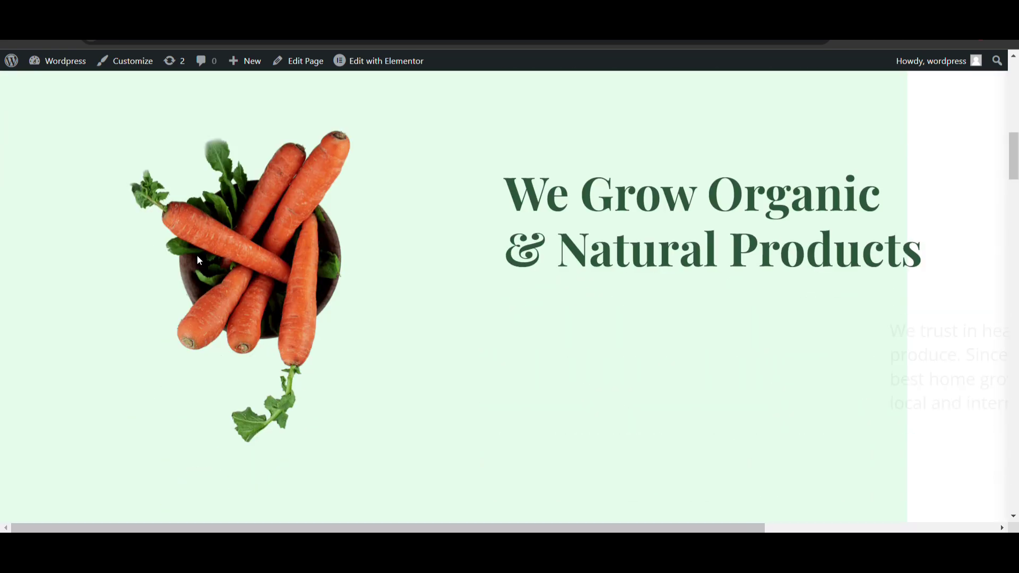
{"action": "scroll", "coordinate": [198, 260], "scroll_direction": "up", "scroll_amount": 10}
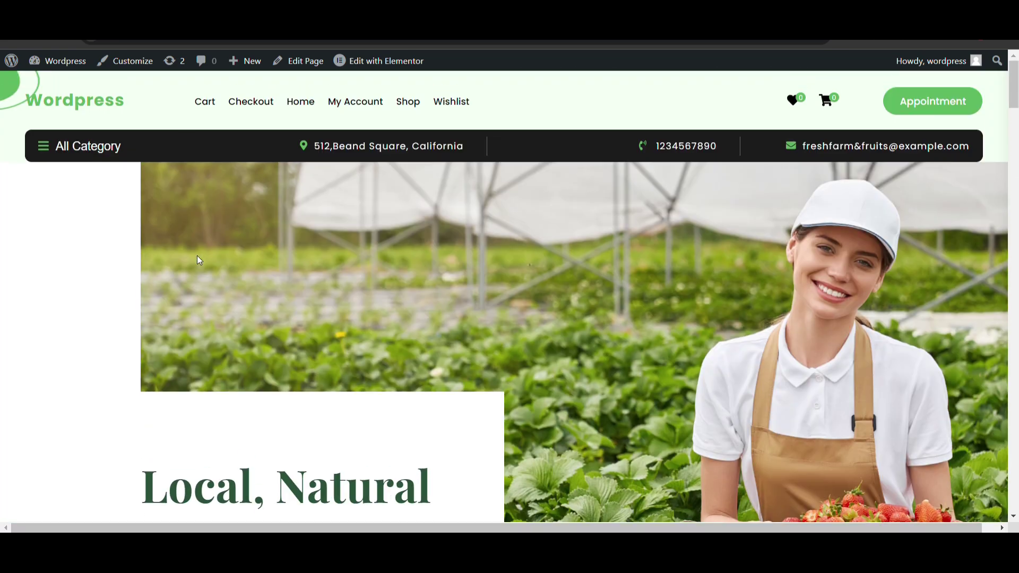
{"action": "left_click", "coordinate": [65, 60]}
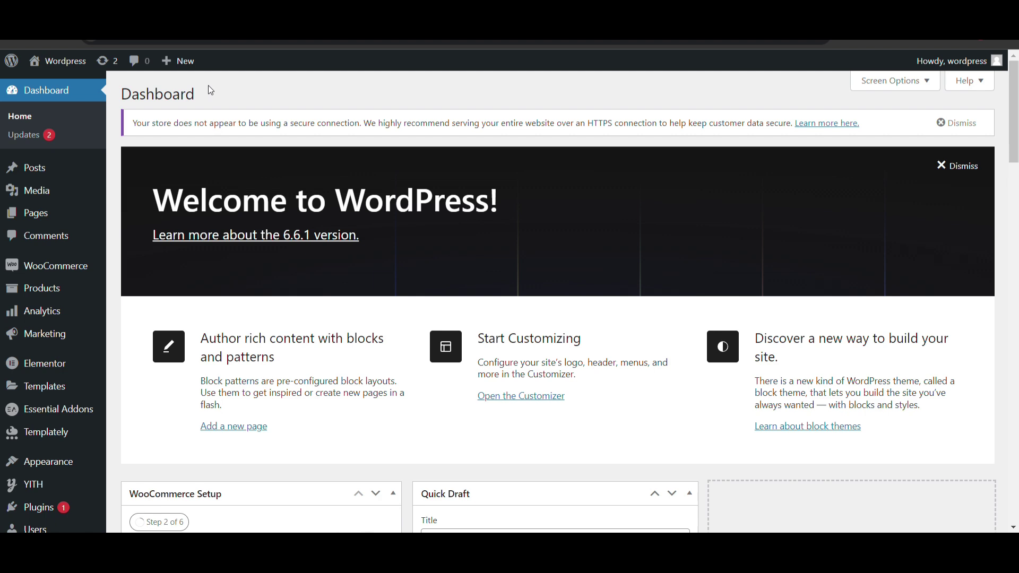
Search for 'all in one wp migration', then install and activate the plugin
{"action": "scroll", "coordinate": [21, 382], "scroll_direction": "down", "scroll_amount": 3}
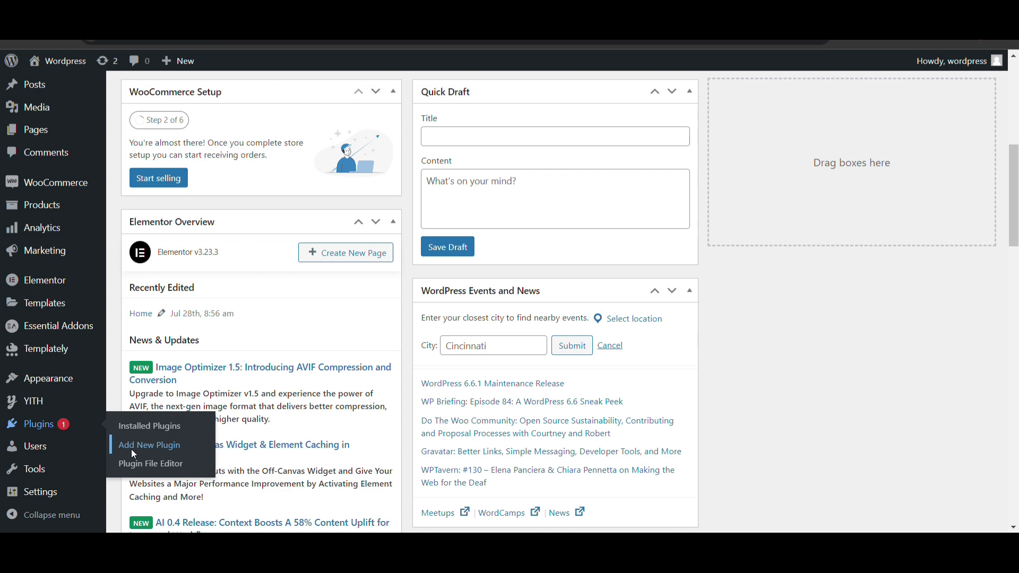
{"action": "left_click", "coordinate": [131, 450]}
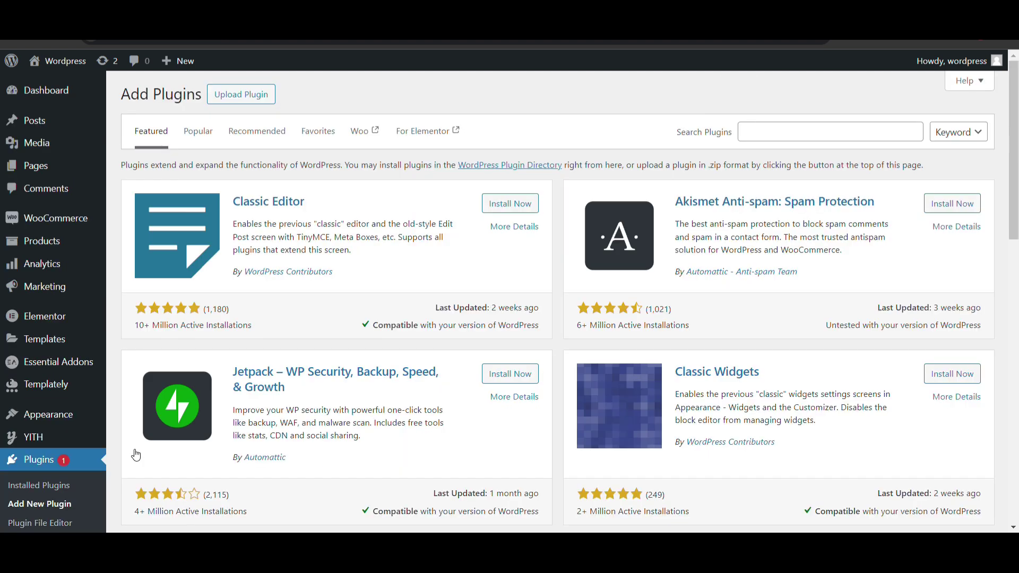
{"action": "left_click", "coordinate": [817, 139]}
{"action": "type", "text": "w"}
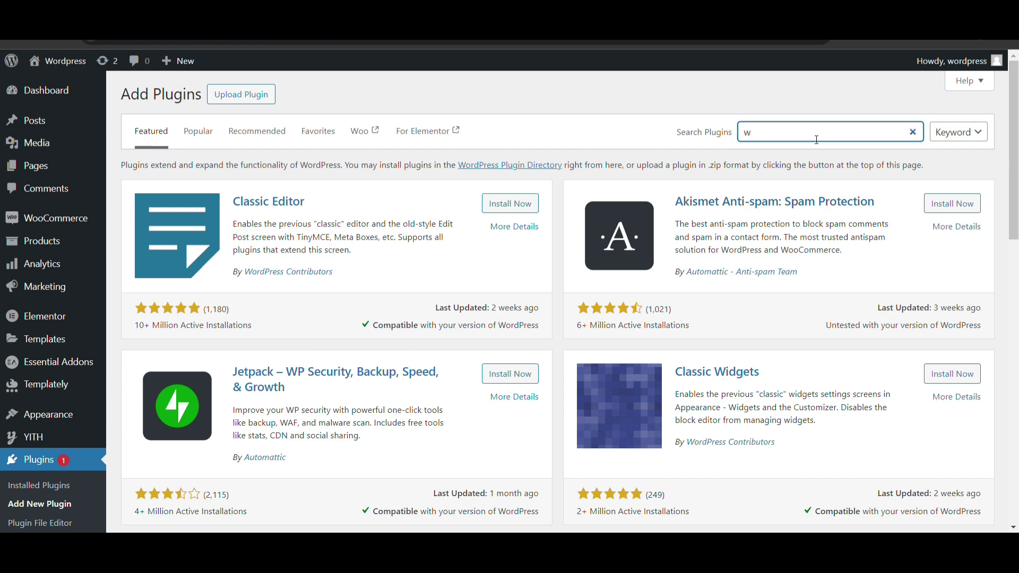
{"action": "type", "text": " in one wo migration"}
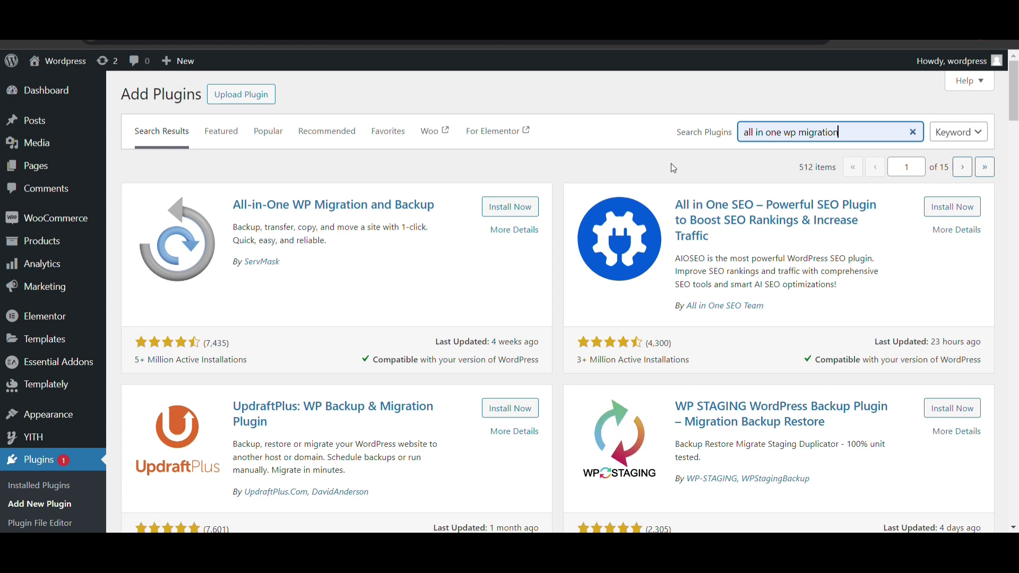
{"action": "left_click", "coordinate": [497, 207]}
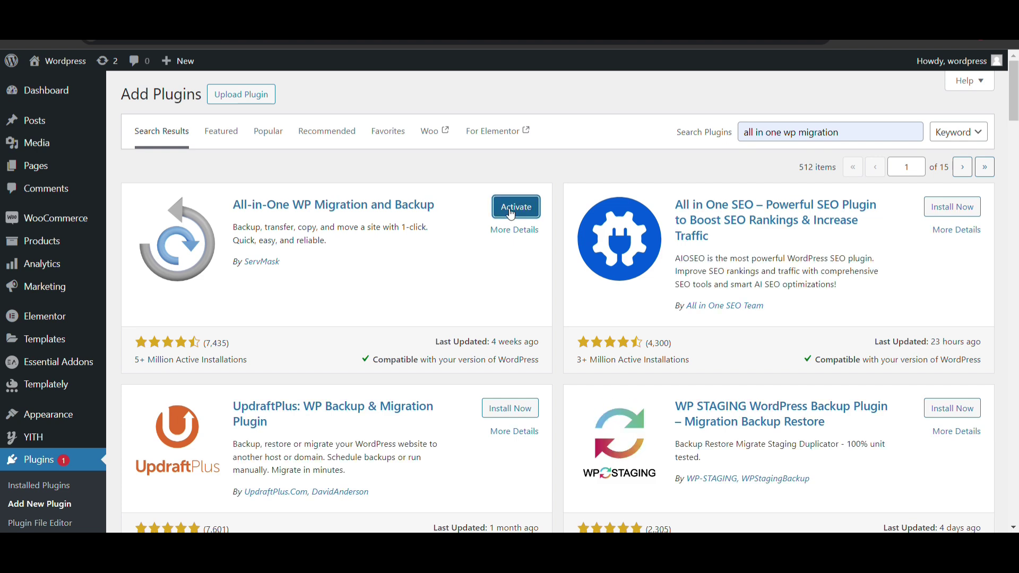
{"action": "left_click", "coordinate": [501, 212]}
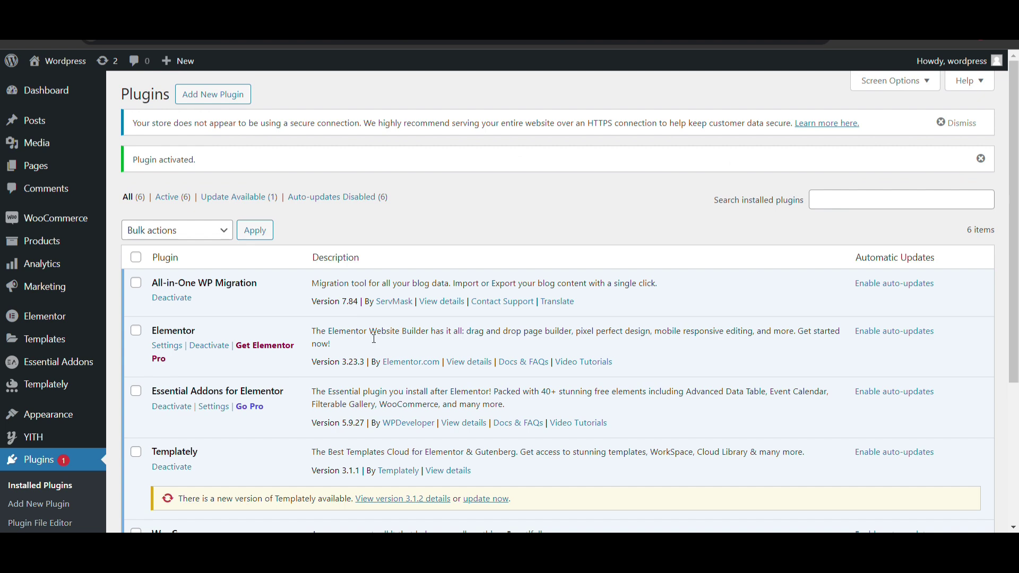
Export the whole old site to a file from the All-in-One WP Migration Export page
{"action": "scroll", "coordinate": [372, 338], "scroll_direction": "down", "scroll_amount": 4}
{"action": "mouse_move", "coordinate": [52, 463]}
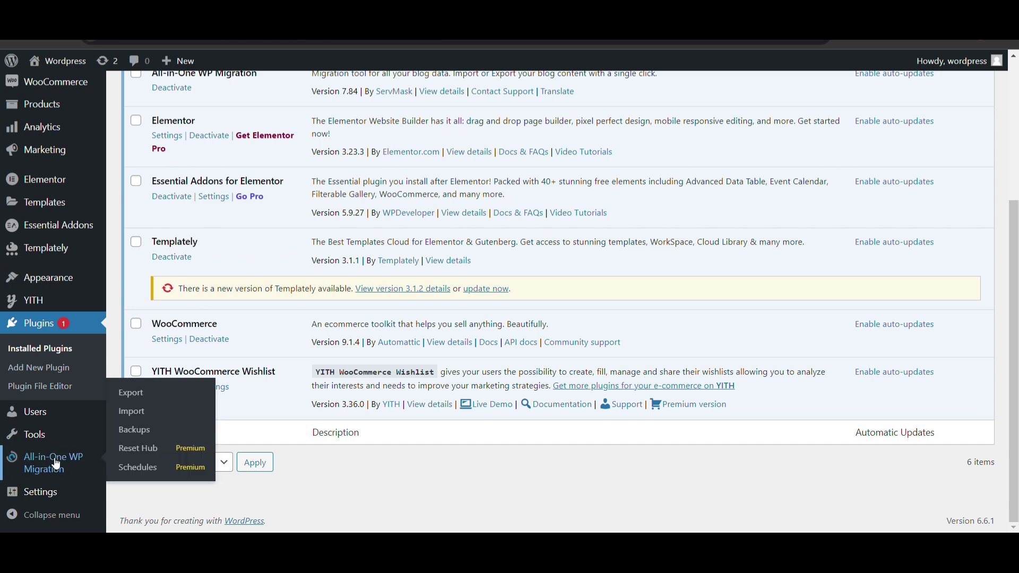
{"action": "left_click", "coordinate": [131, 394]}
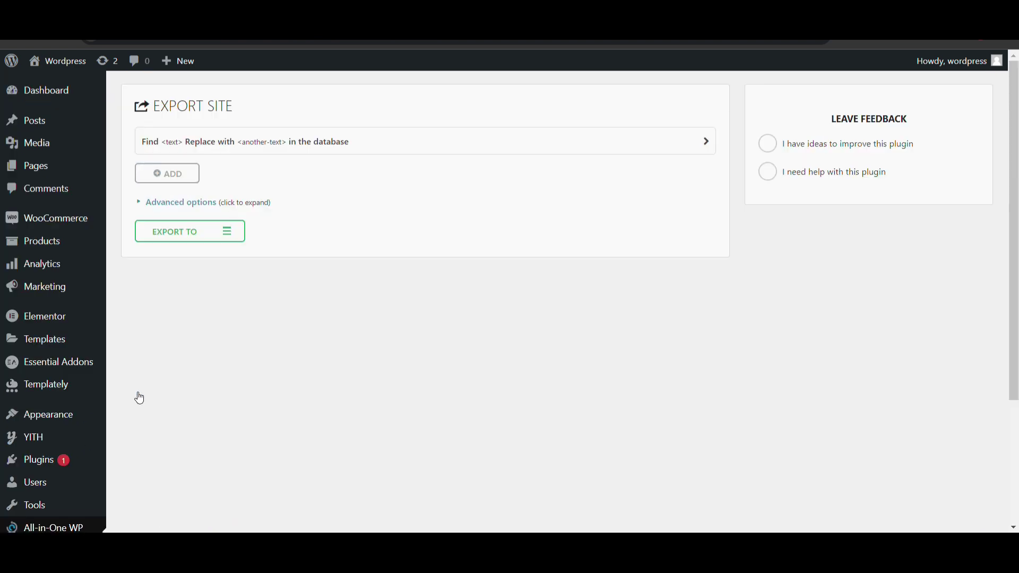
{"action": "left_click", "coordinate": [219, 239]}
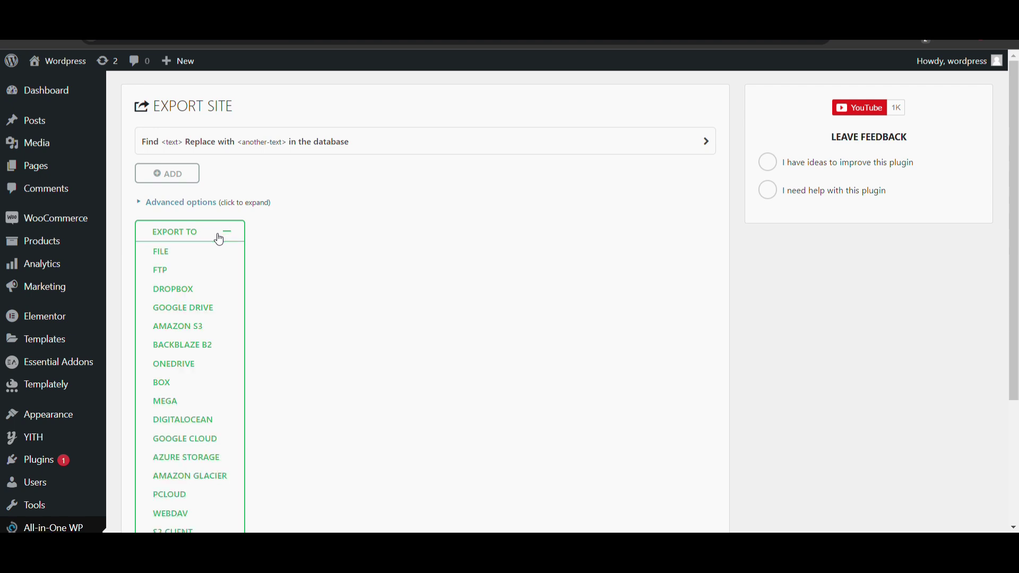
{"action": "left_click", "coordinate": [176, 252]}
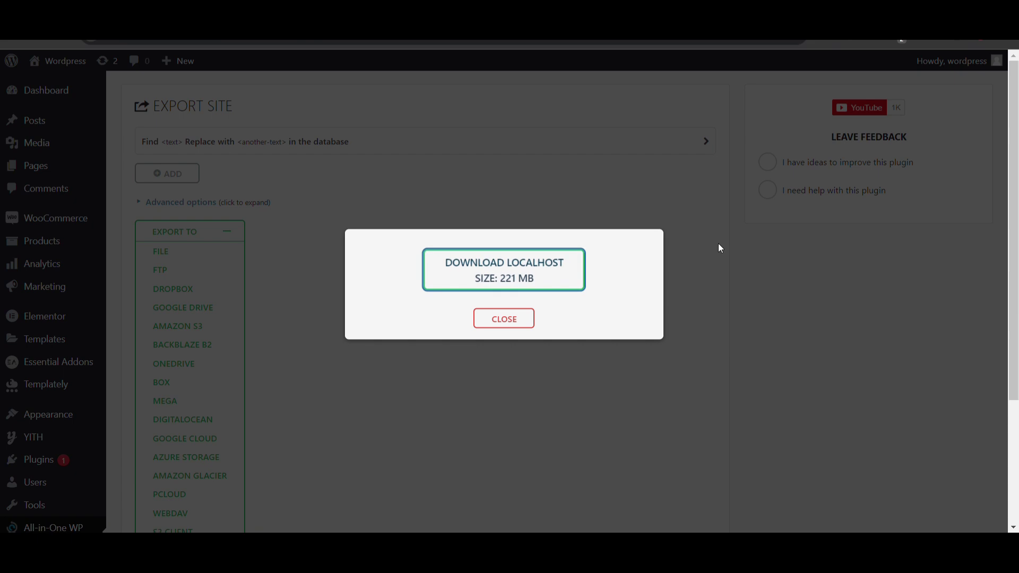
Dismiss the export prompt, browse the fresh site's default homepage, then enter its dashboard
{"action": "left_click", "coordinate": [505, 319]}
{"action": "scroll", "coordinate": [49, 387], "scroll_direction": "down", "scroll_amount": 3}
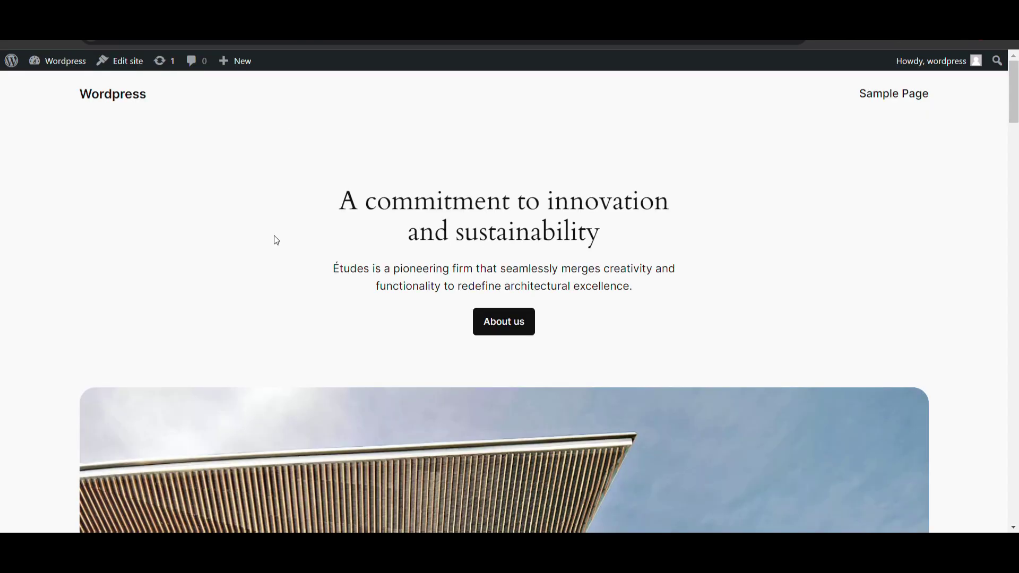
{"action": "scroll", "coordinate": [275, 250], "scroll_direction": "down", "scroll_amount": 3}
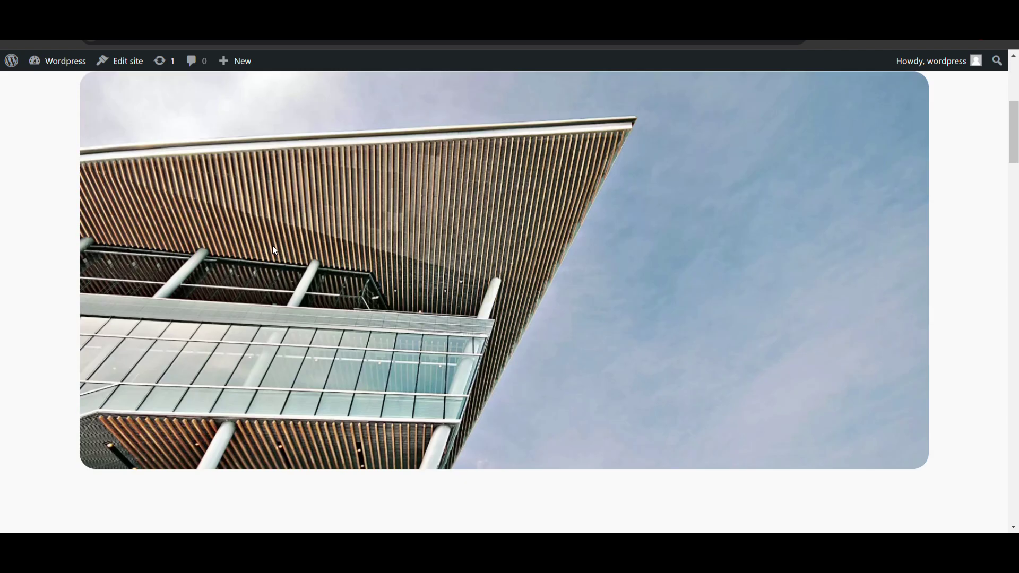
{"action": "scroll", "coordinate": [275, 250], "scroll_direction": "down", "scroll_amount": 5}
{"action": "scroll", "coordinate": [275, 250], "scroll_direction": "up", "scroll_amount": 5}
{"action": "scroll", "coordinate": [277, 251], "scroll_direction": "up", "scroll_amount": 10}
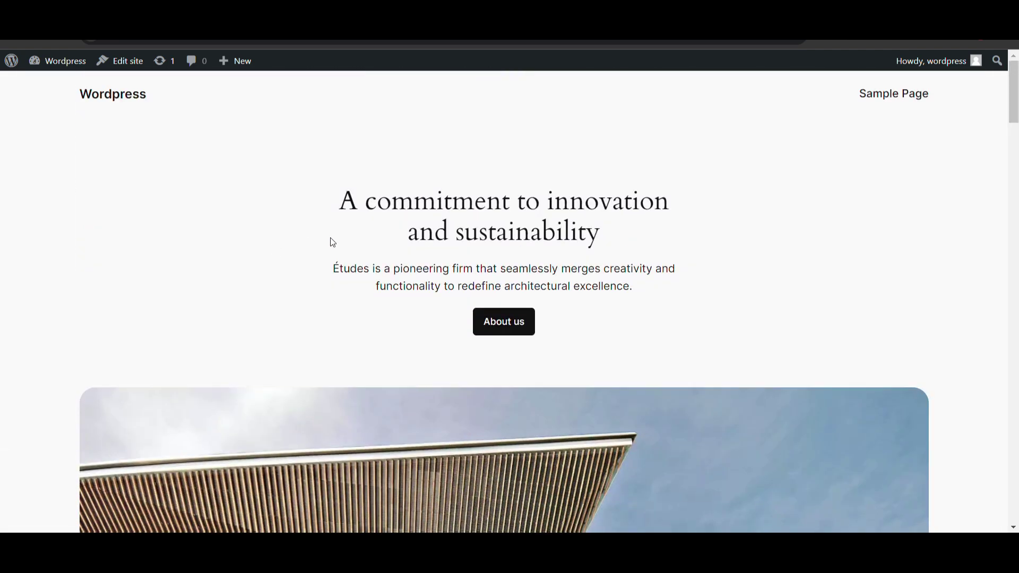
{"action": "scroll", "coordinate": [330, 239], "scroll_direction": "down", "scroll_amount": 10}
{"action": "scroll", "coordinate": [330, 238], "scroll_direction": "down", "scroll_amount": 10}
{"action": "scroll", "coordinate": [331, 240], "scroll_direction": "up", "scroll_amount": 10}
{"action": "scroll", "coordinate": [330, 240], "scroll_direction": "down", "scroll_amount": 10}
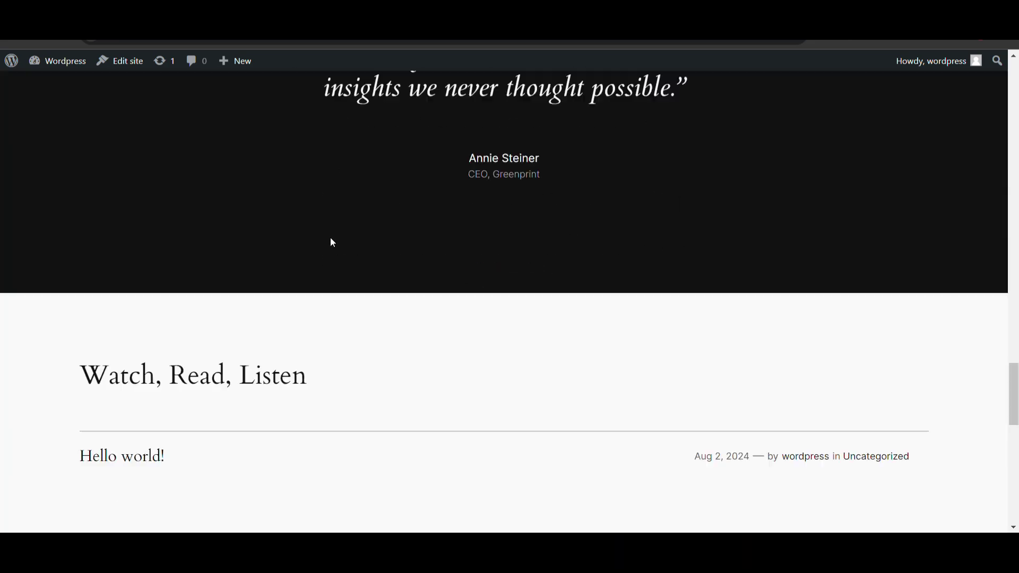
{"action": "scroll", "coordinate": [330, 241], "scroll_direction": "up", "scroll_amount": 10}
{"action": "scroll", "coordinate": [331, 241], "scroll_direction": "up", "scroll_amount": 10}
{"action": "scroll", "coordinate": [330, 241], "scroll_direction": "up", "scroll_amount": 1}
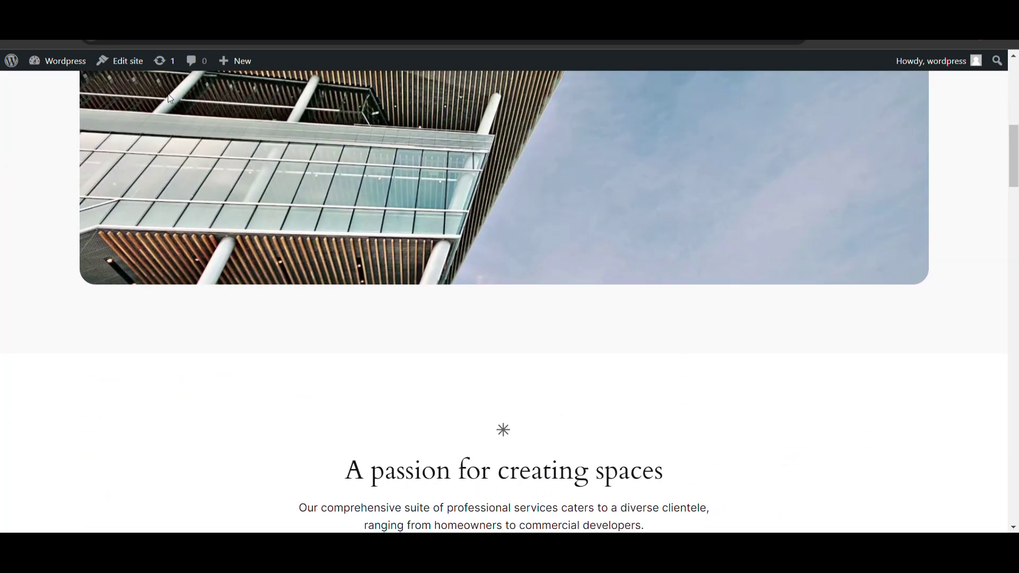
{"action": "left_click", "coordinate": [77, 60]}
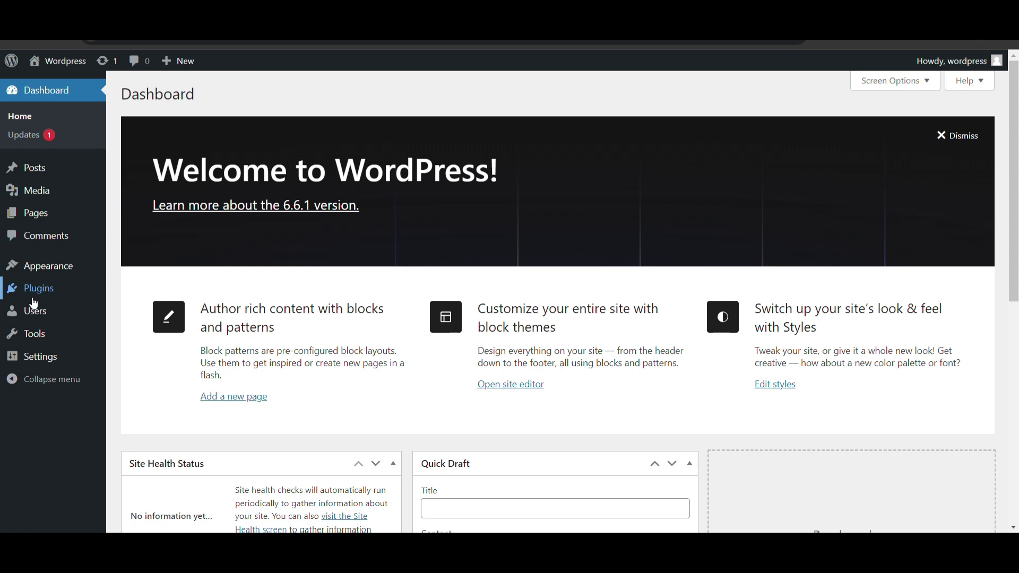
Install and activate All-in-One WP Migration on the new site and open its Import page
{"action": "mouse_move", "coordinate": [38, 288]}
{"action": "left_click", "coordinate": [148, 309]}
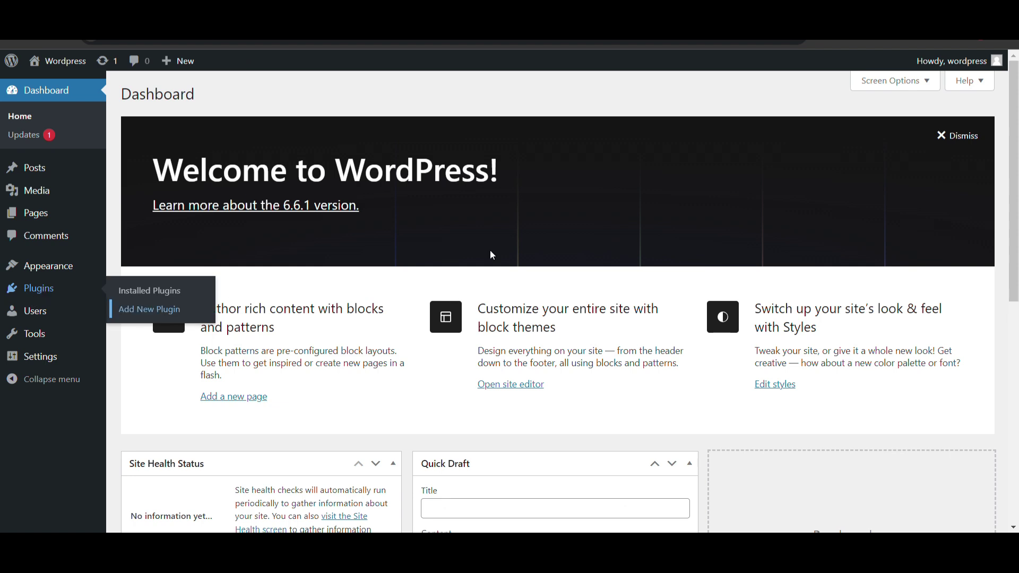
{"action": "left_click", "coordinate": [813, 144]}
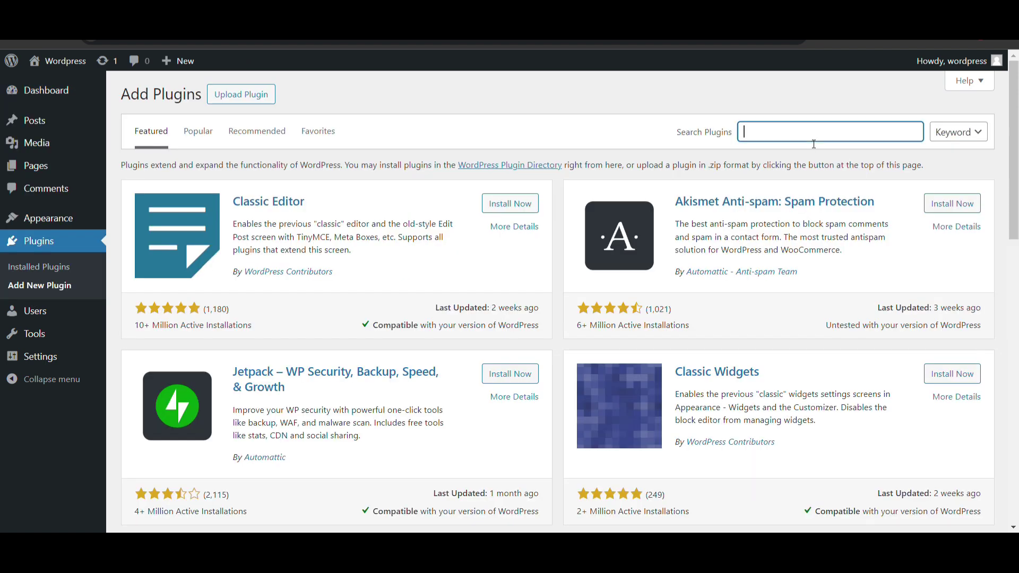
{"action": "type", "text": "all"}
{"action": "type", "text": " in one wo migration"}
{"action": "key", "text": "Left"}
{"action": "key", "text": "Left"}
{"action": "key", "text": "Left"}
{"action": "key", "text": "BackSpace"}
{"action": "type", "text": "p"}
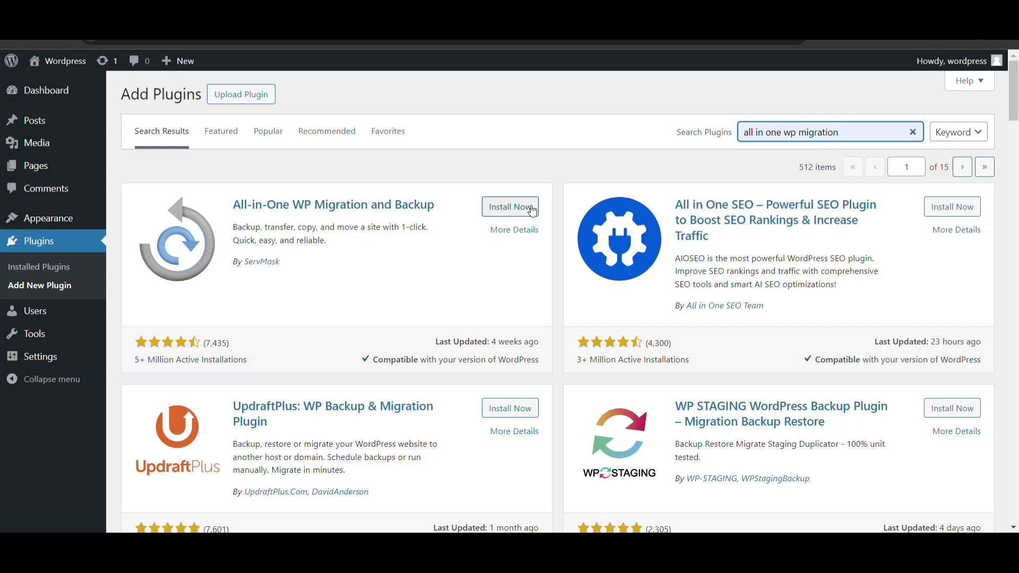
{"action": "left_click", "coordinate": [530, 206]}
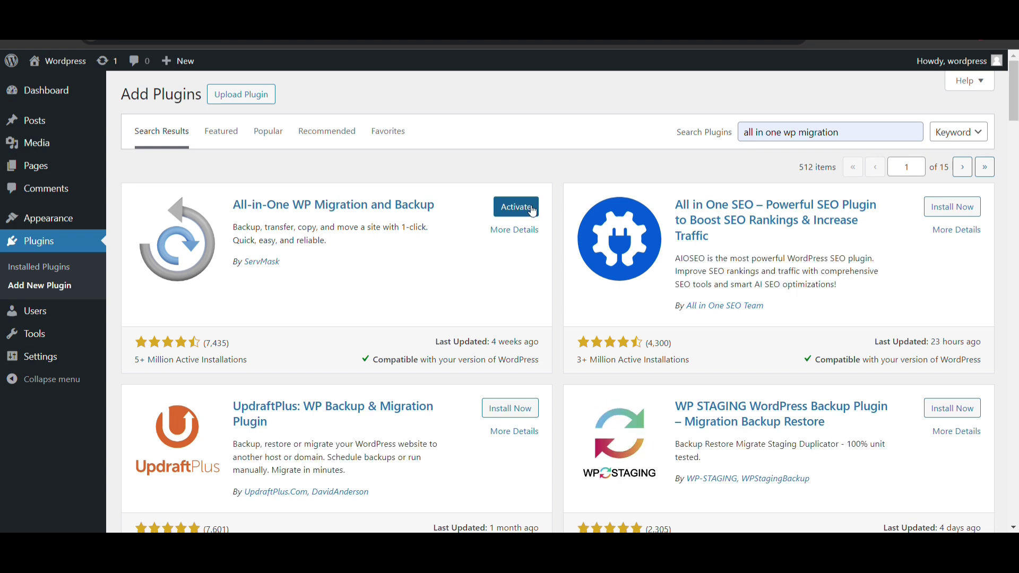
{"action": "left_click", "coordinate": [532, 211]}
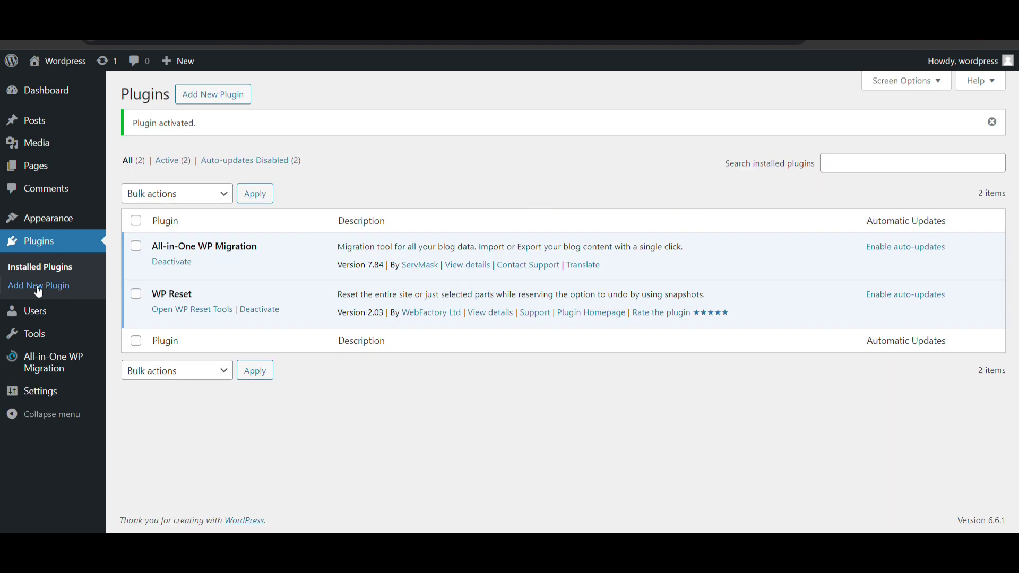
{"action": "mouse_move", "coordinate": [53, 362]}
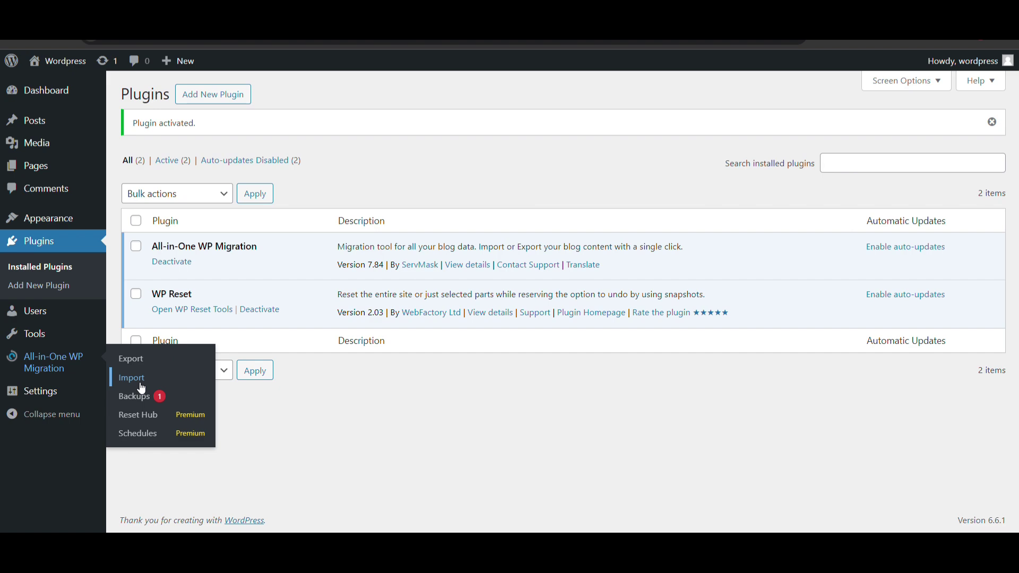
{"action": "left_click", "coordinate": [133, 378]}
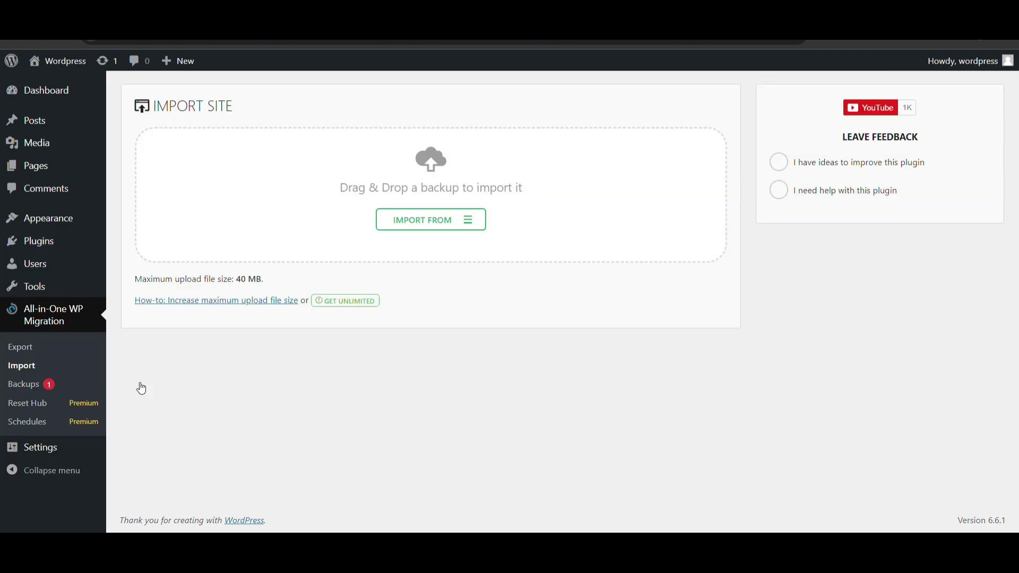
Attempt a file import of the backup and dismiss the 40 MB upload-limit error
{"action": "left_click", "coordinate": [447, 234]}
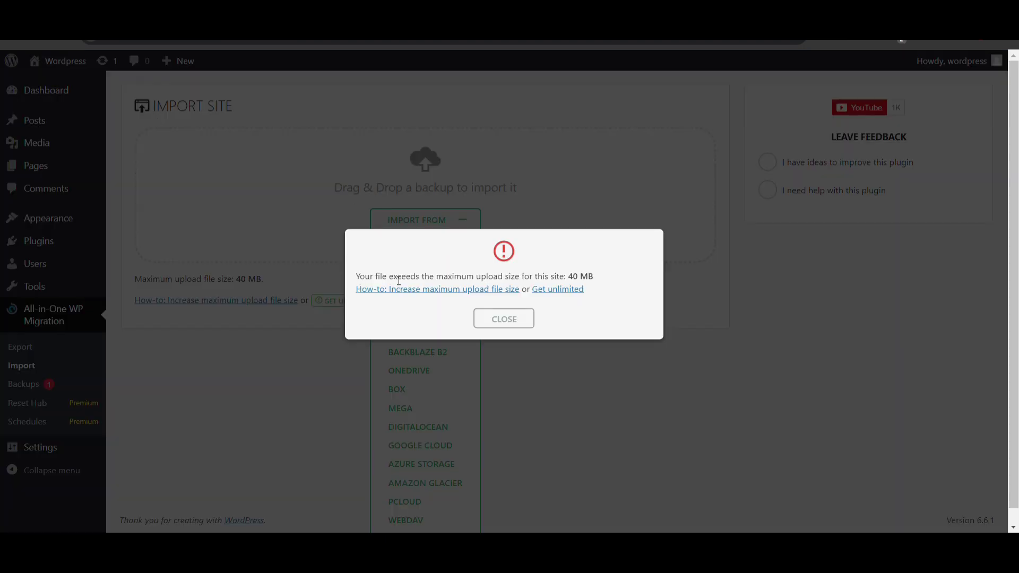
{"action": "left_click", "coordinate": [504, 321]}
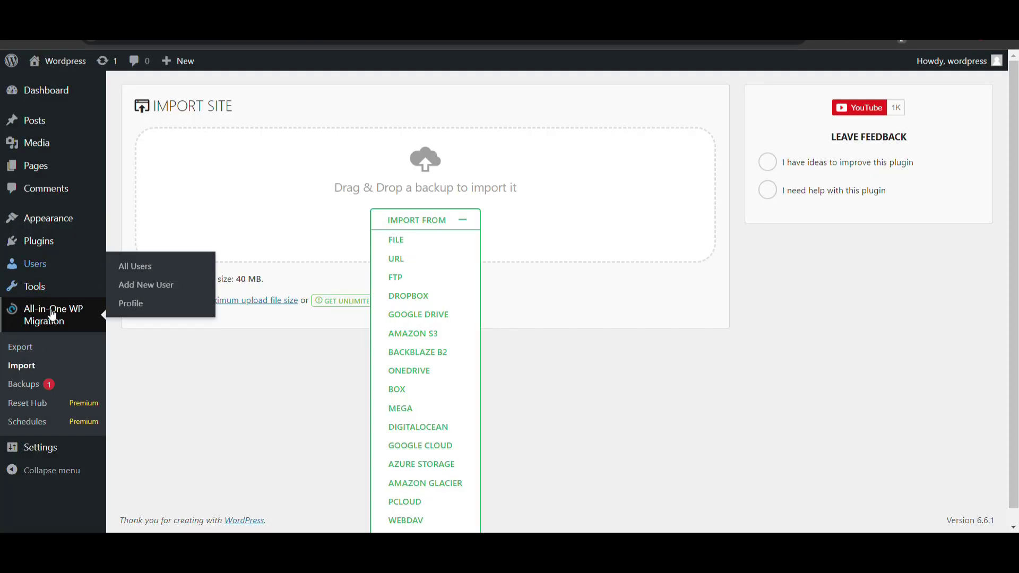
{"action": "mouse_move", "coordinate": [38, 240]}
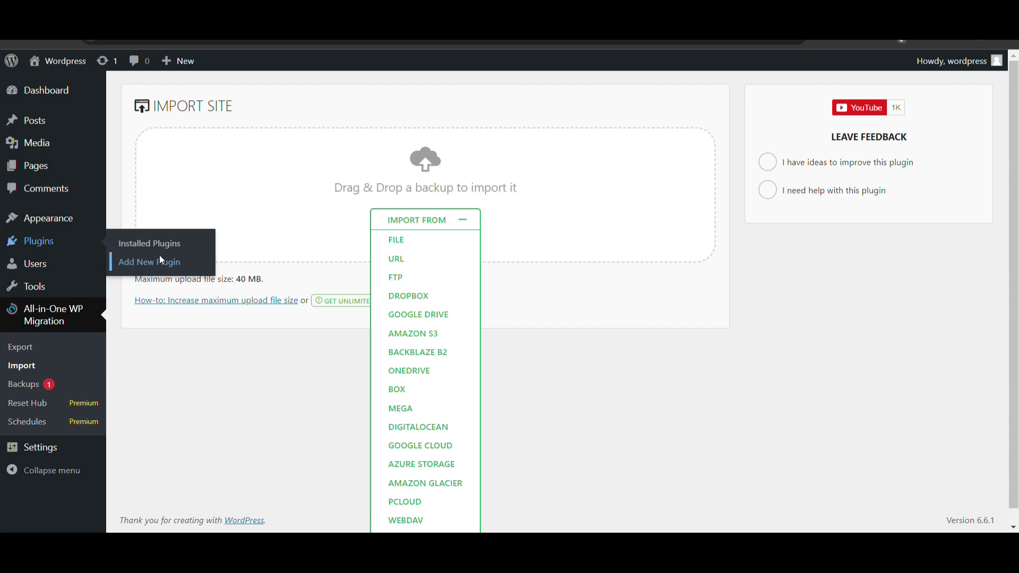
Search the plugin directory for 'upload size increase'
{"action": "left_click", "coordinate": [160, 260]}
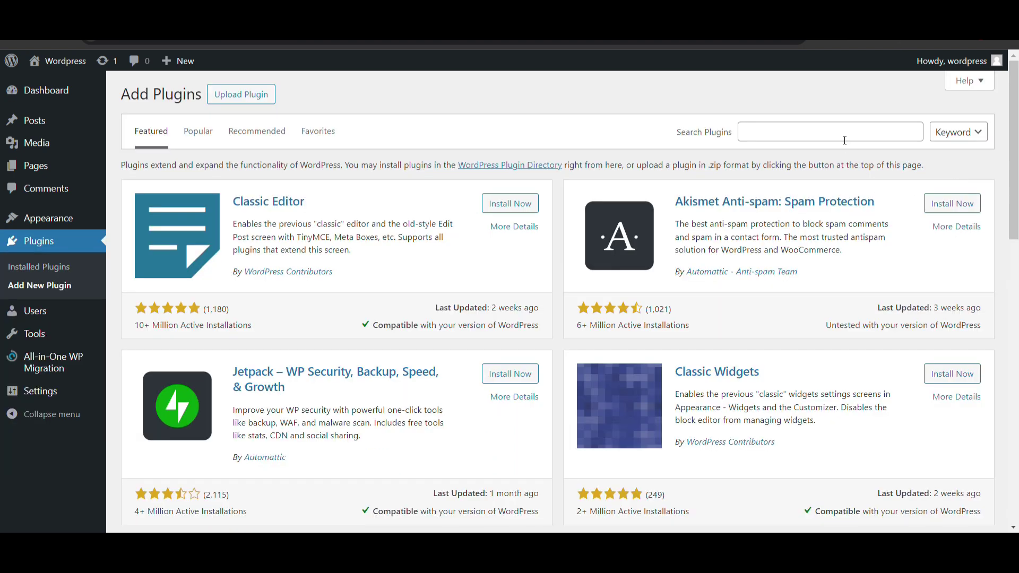
{"action": "left_click", "coordinate": [844, 140]}
{"action": "type", "text": "inc"}
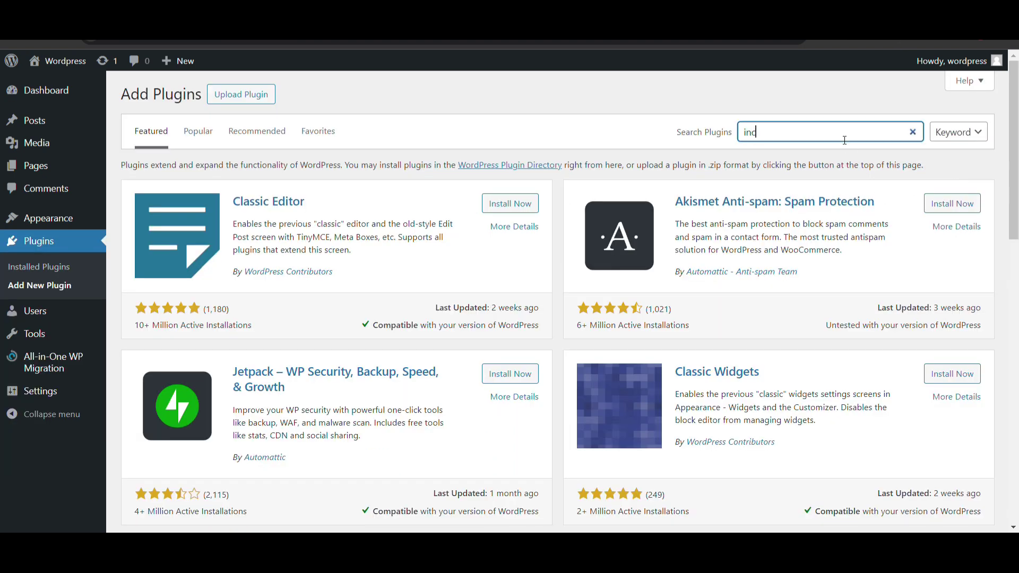
{"action": "type", "text": "rese fiel s"}
{"action": "key", "text": "BackSpace"}
{"action": "key", "text": "BackSpace"}
{"action": "key", "text": "BackSpace"}
{"action": "type", "text": "upl"}
{"action": "type", "text": "oad"}
{"action": "type", "text": " size incre"}
{"action": "type", "text": "ase"}
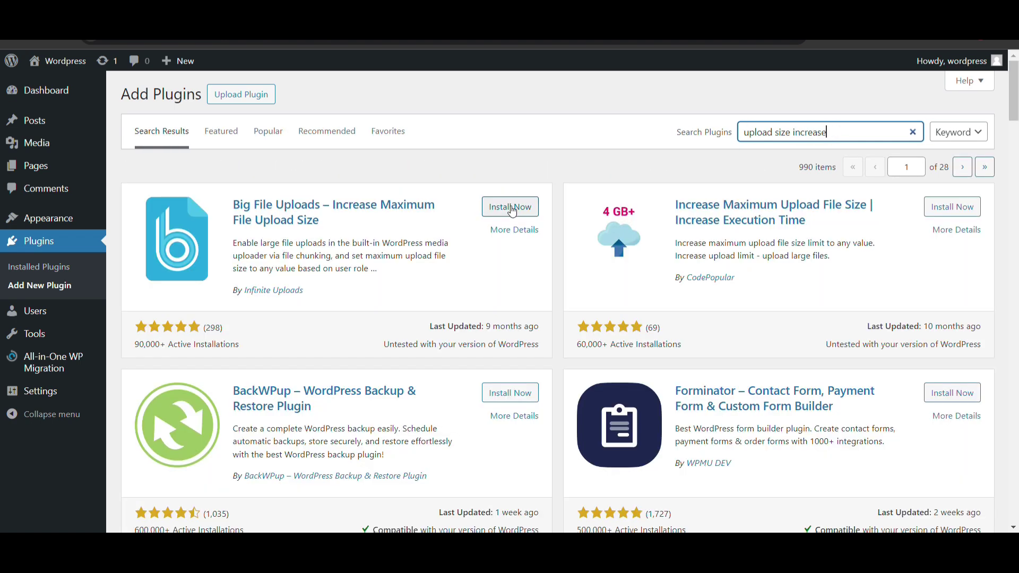
{"action": "scroll", "coordinate": [512, 210], "scroll_direction": "down", "scroll_amount": 3}
{"action": "scroll", "coordinate": [512, 210], "scroll_direction": "up", "scroll_amount": 3}
Install and activate the Big File Uploads plugin
{"action": "left_click", "coordinate": [525, 206]}
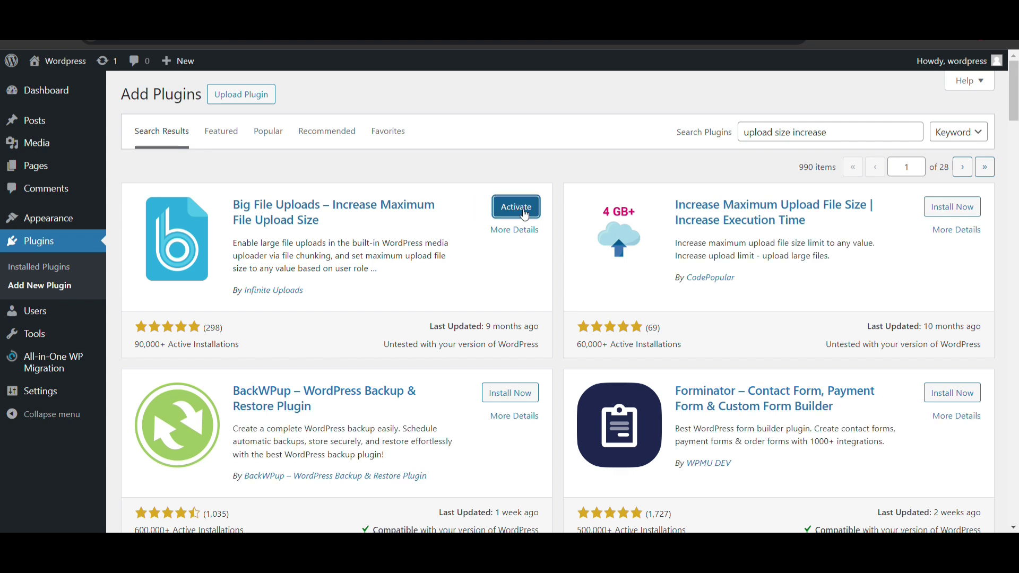
{"action": "left_click", "coordinate": [524, 214]}
{"action": "scroll", "coordinate": [216, 269], "scroll_direction": "down", "scroll_amount": 2}
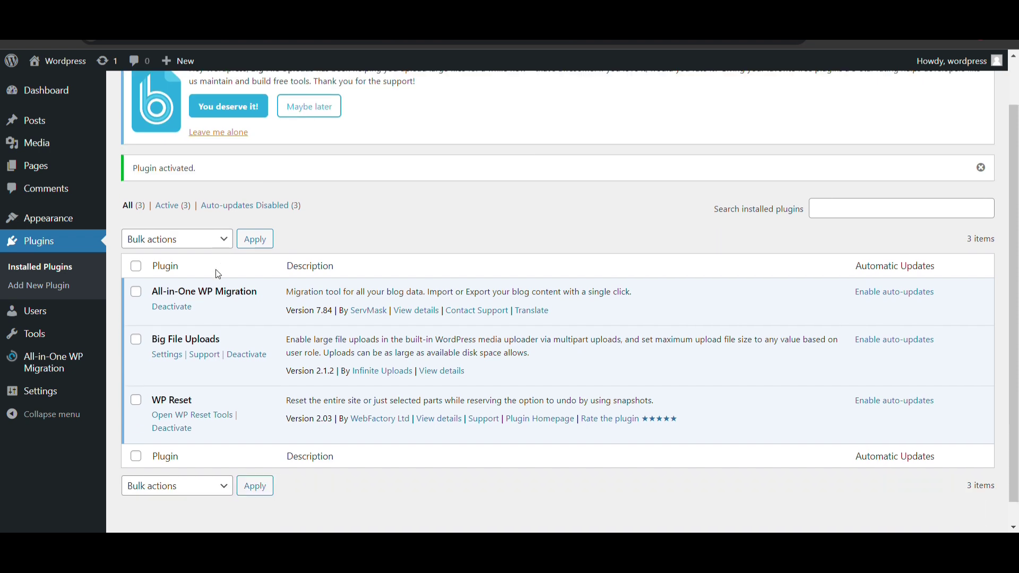
{"action": "scroll", "coordinate": [115, 291], "scroll_direction": "down", "scroll_amount": 1}
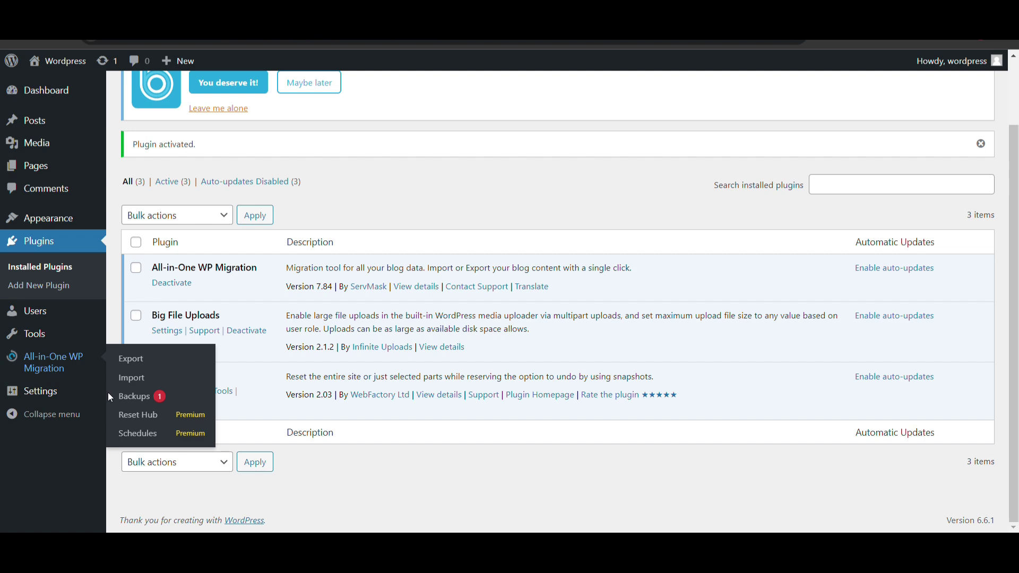
{"action": "mouse_move", "coordinate": [40, 390]}
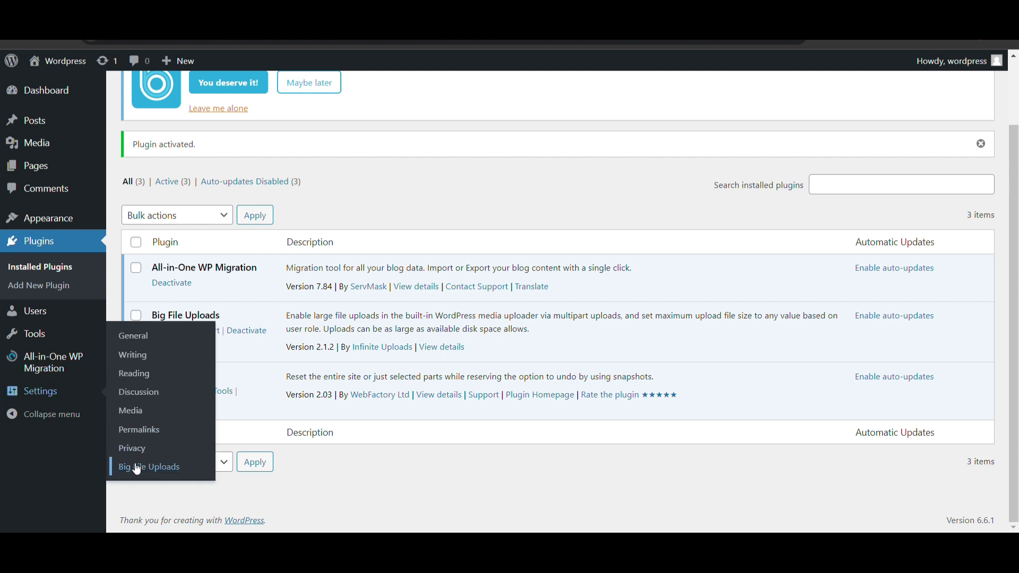
In Big File Uploads settings, set the All Users limit to 1024 MB and save
{"action": "left_click", "coordinate": [137, 469]}
{"action": "scroll", "coordinate": [372, 324], "scroll_direction": "down", "scroll_amount": 2}
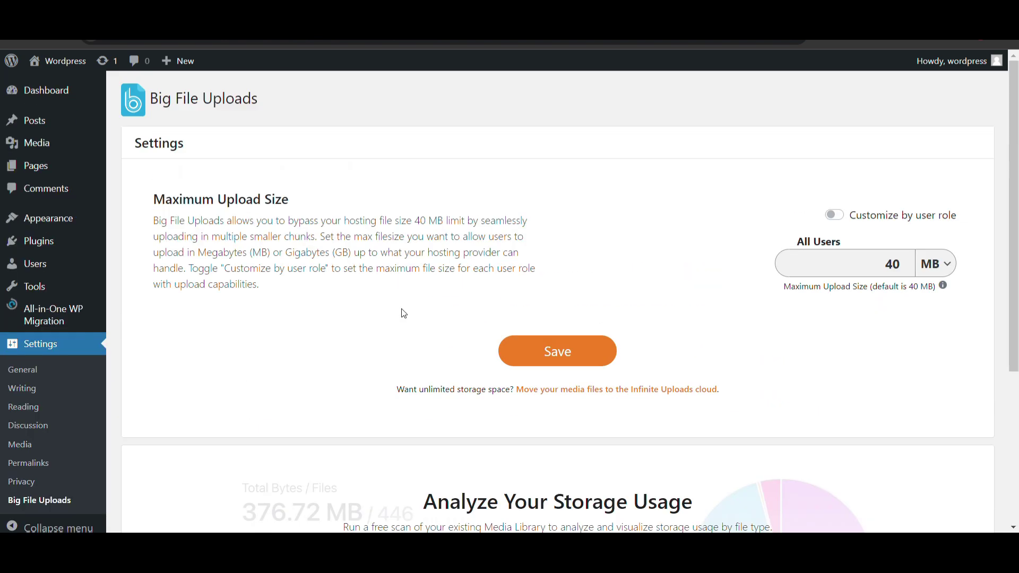
{"action": "left_click", "coordinate": [937, 263]}
{"action": "left_click", "coordinate": [930, 297]}
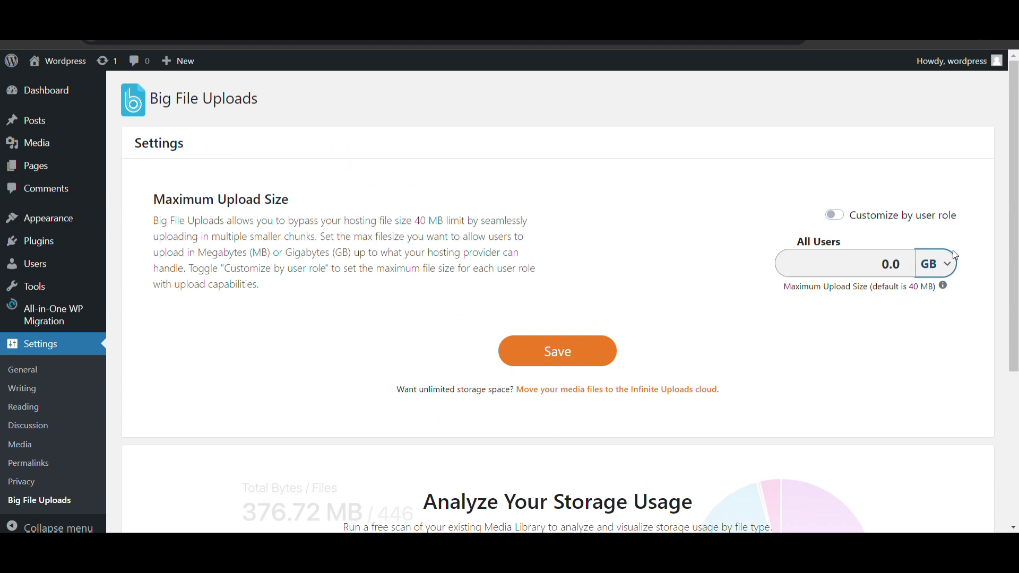
{"action": "left_click", "coordinate": [950, 261]}
{"action": "left_click", "coordinate": [932, 288]}
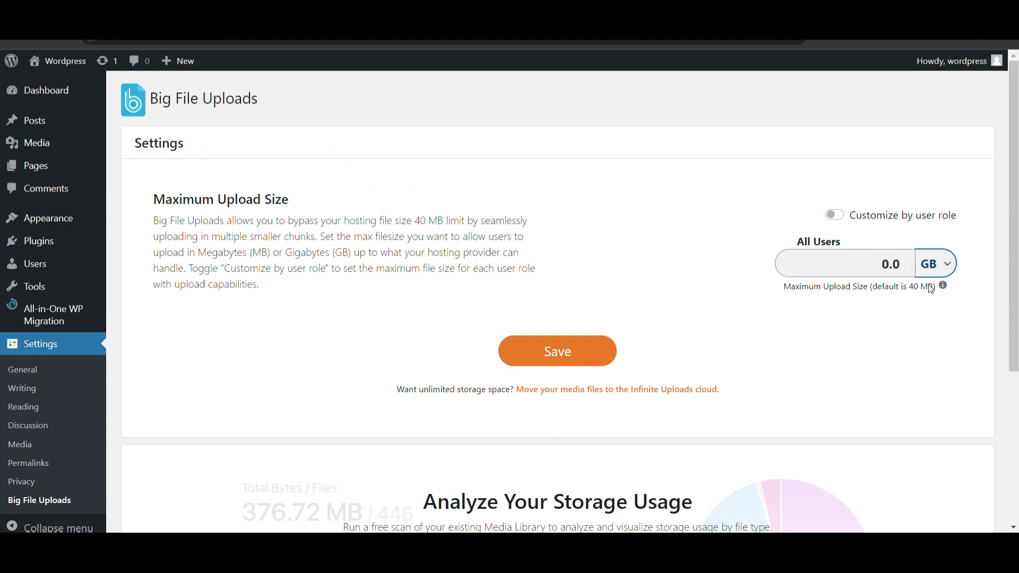
{"action": "left_click", "coordinate": [883, 265]}
{"action": "type", "text": "102"}
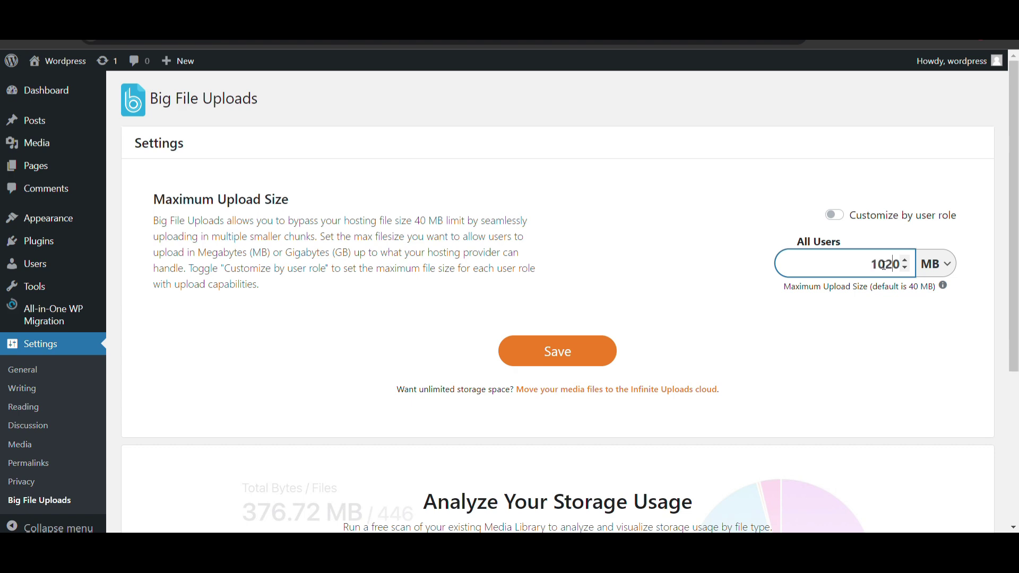
{"action": "key", "text": "BackSpace"}
{"action": "type", "text": "4"}
{"action": "left_click", "coordinate": [590, 348]}
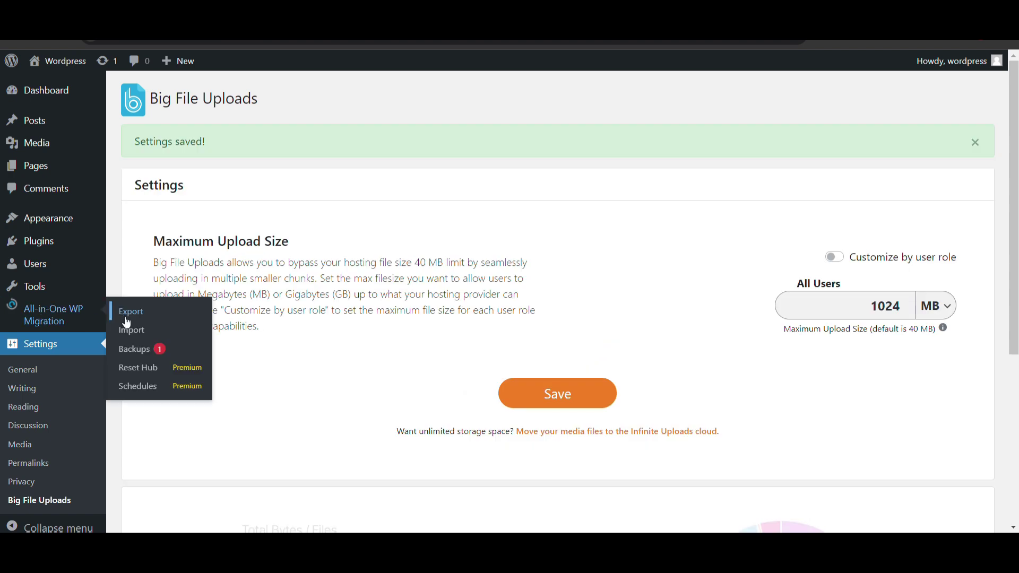
Import the old site's backup file, approve the overwrite, and finish after success
{"action": "left_click", "coordinate": [129, 329]}
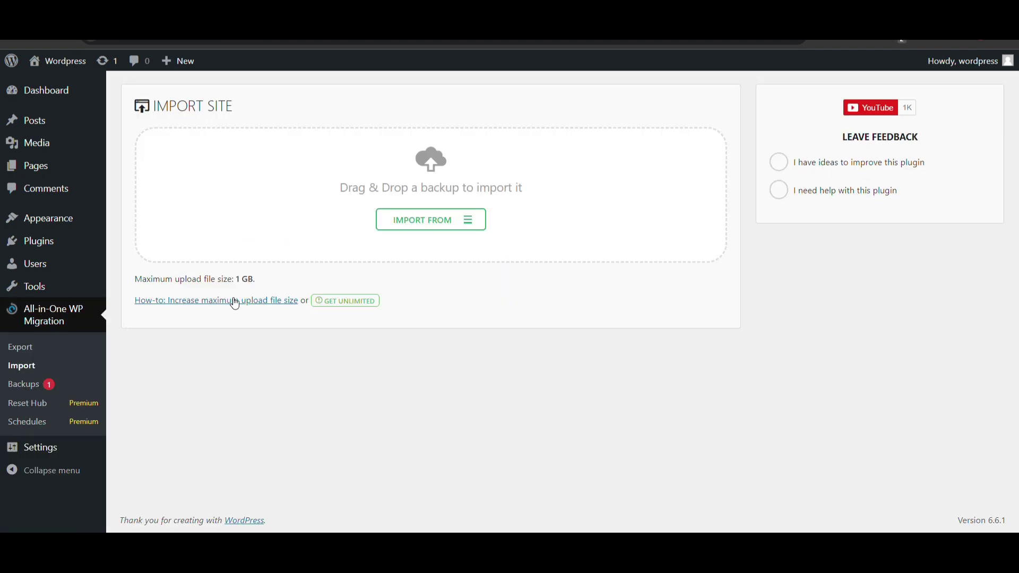
{"action": "left_click", "coordinate": [414, 224]}
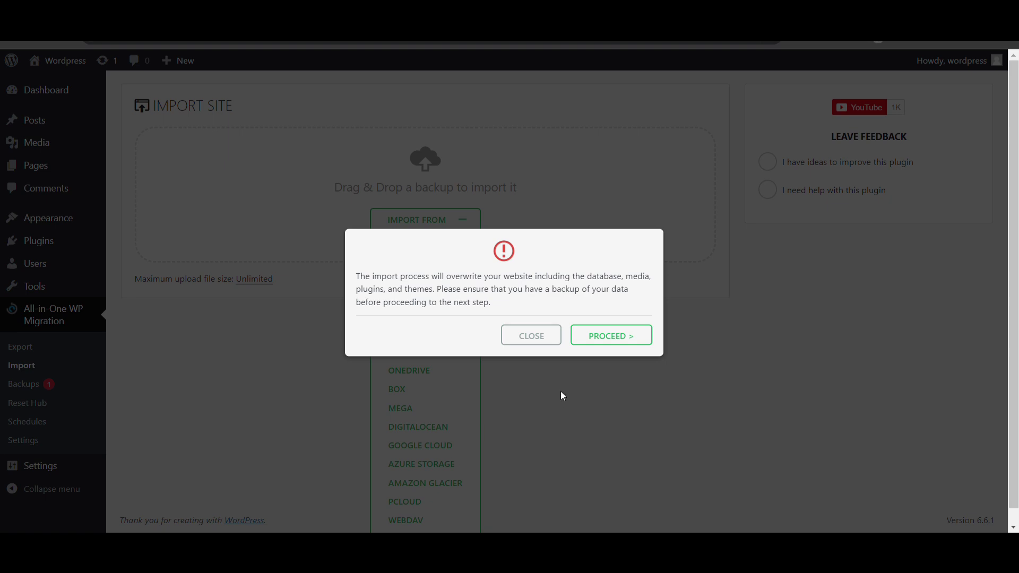
{"action": "left_click", "coordinate": [603, 339]}
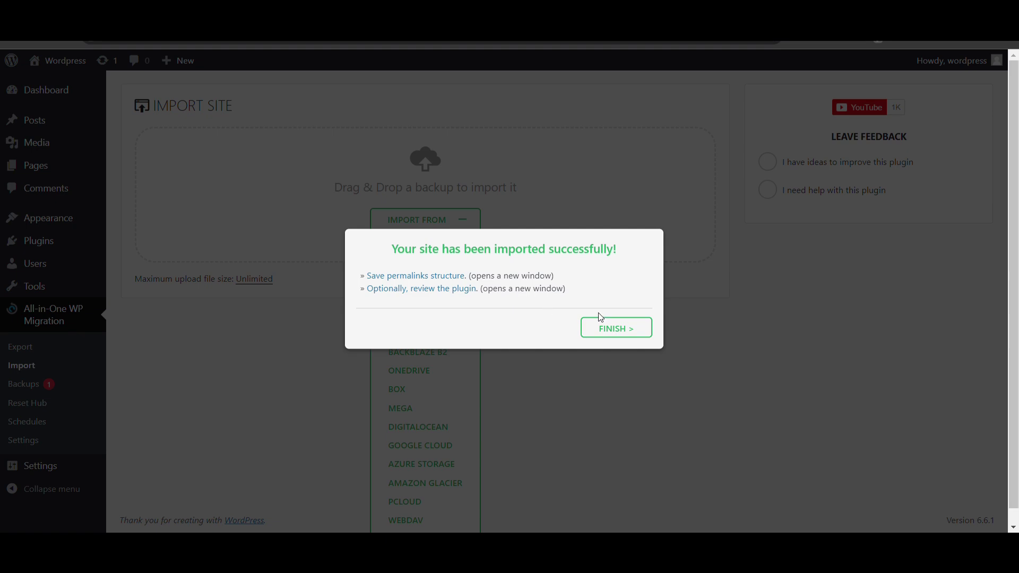
{"action": "left_click", "coordinate": [601, 328]}
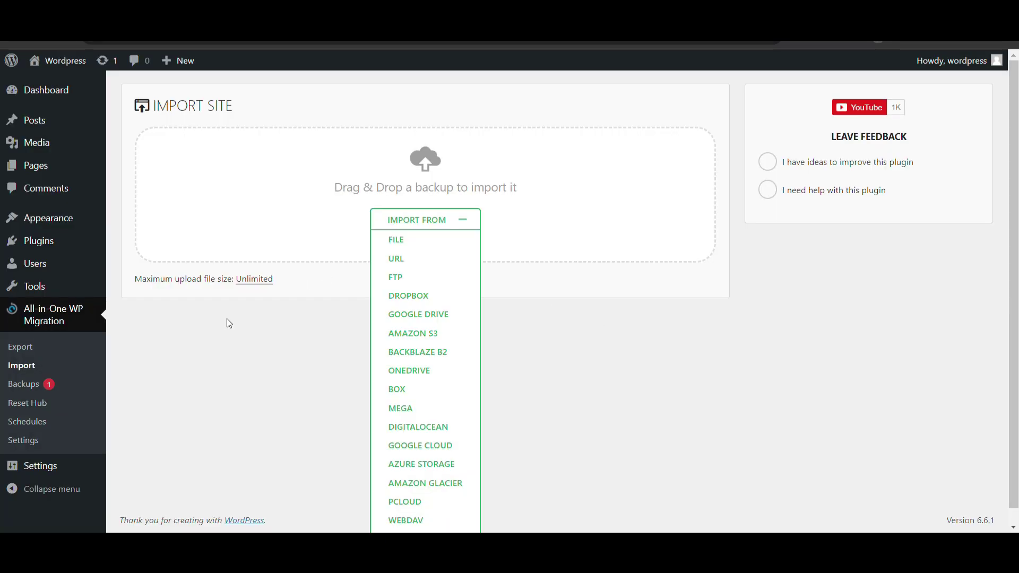
Browse the migrated farm storefront homepage, then head back to the admin dashboard
{"action": "left_click", "coordinate": [76, 59]}
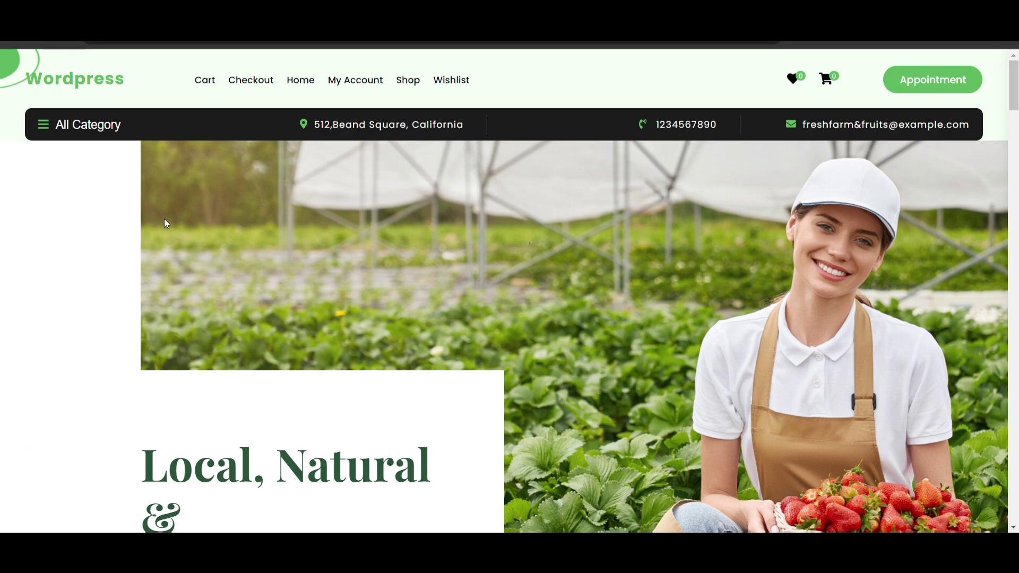
{"action": "scroll", "coordinate": [164, 223], "scroll_direction": "down", "scroll_amount": 10}
{"action": "scroll", "coordinate": [166, 223], "scroll_direction": "up", "scroll_amount": 5}
{"action": "scroll", "coordinate": [165, 223], "scroll_direction": "up", "scroll_amount": 10}
{"action": "scroll", "coordinate": [150, 212], "scroll_direction": "down", "scroll_amount": 5}
{"action": "scroll", "coordinate": [148, 201], "scroll_direction": "up", "scroll_amount": 5}
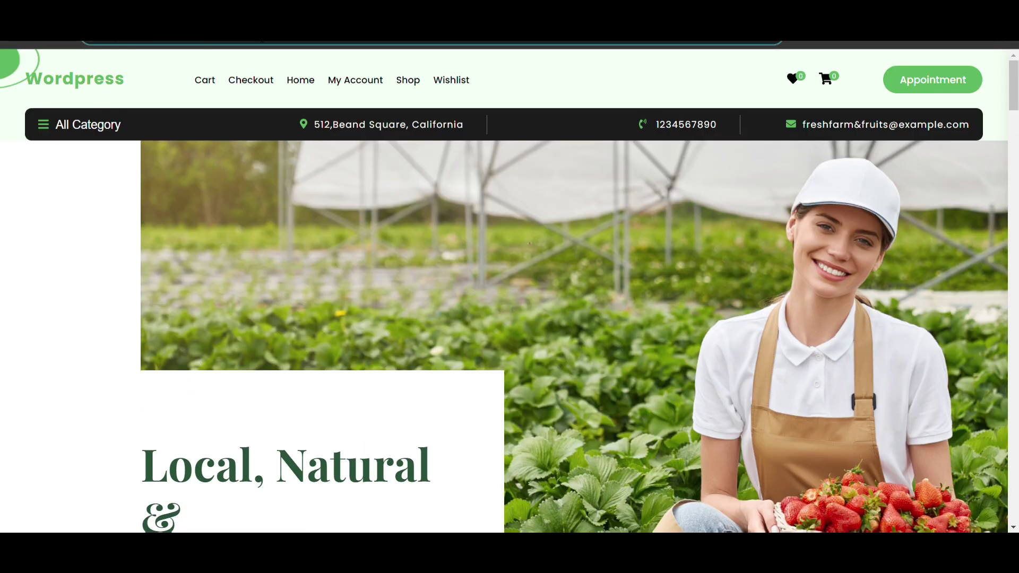
{"action": "left_click", "coordinate": [300, 44]}
{"action": "key", "text": "Escape"}
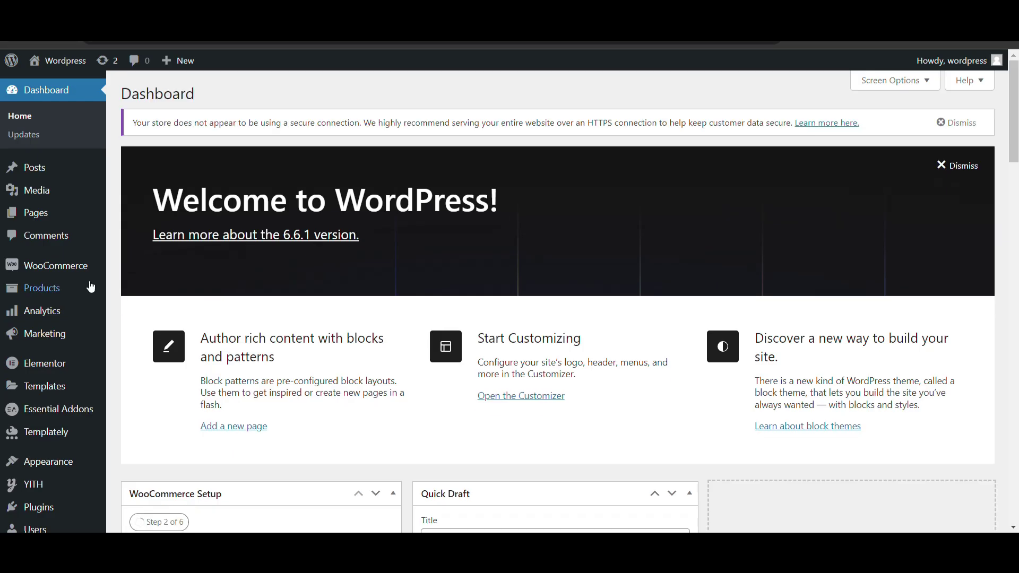
Scroll the plugin list and highlight the All-in-One WP Migration Unlimited Extension entry
{"action": "scroll", "coordinate": [19, 377], "scroll_direction": "down", "scroll_amount": 3}
{"action": "scroll", "coordinate": [18, 377], "scroll_direction": "down", "scroll_amount": 4}
{"action": "scroll", "coordinate": [18, 377], "scroll_direction": "down", "scroll_amount": 4}
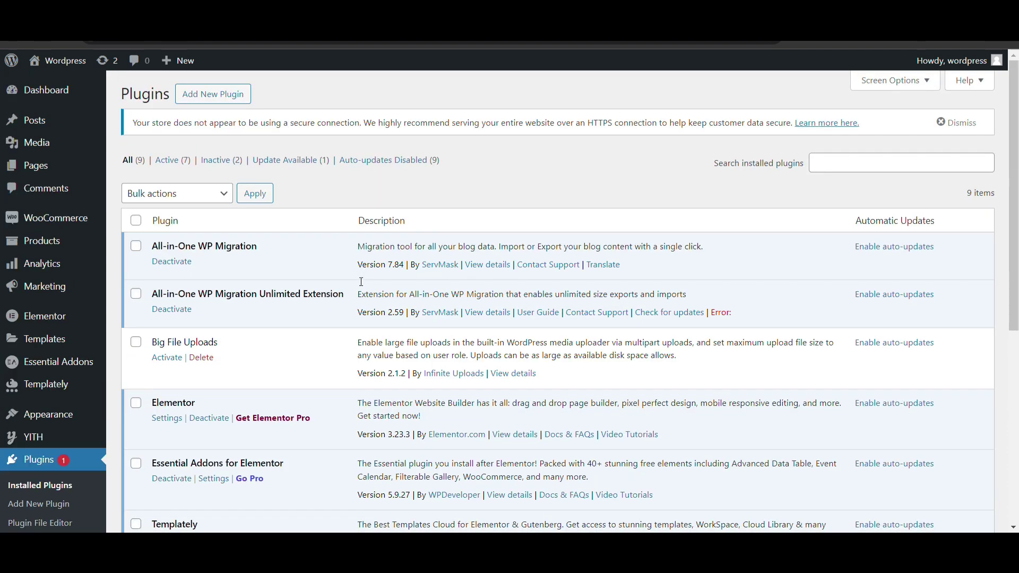
{"action": "scroll", "coordinate": [361, 281], "scroll_direction": "down", "scroll_amount": 1}
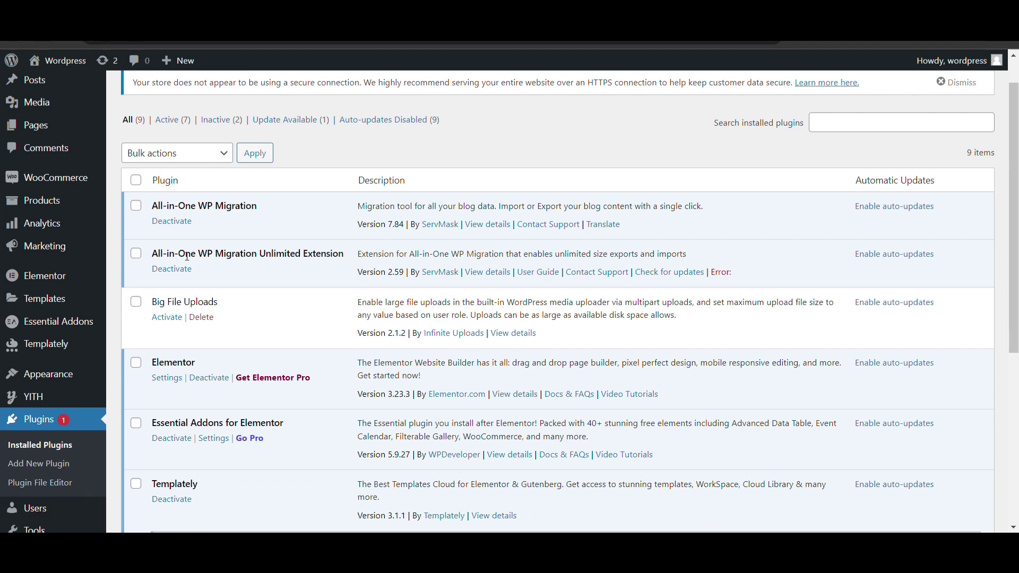
{"action": "left_click_drag", "start_coordinate": [157, 258], "coordinate": [350, 251]}
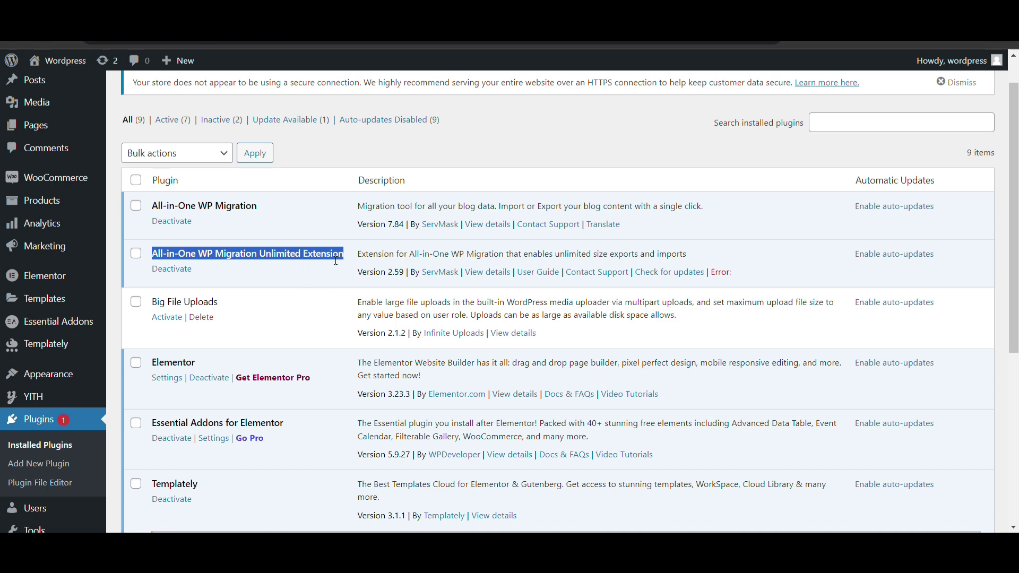
{"action": "left_click", "coordinate": [348, 258]}
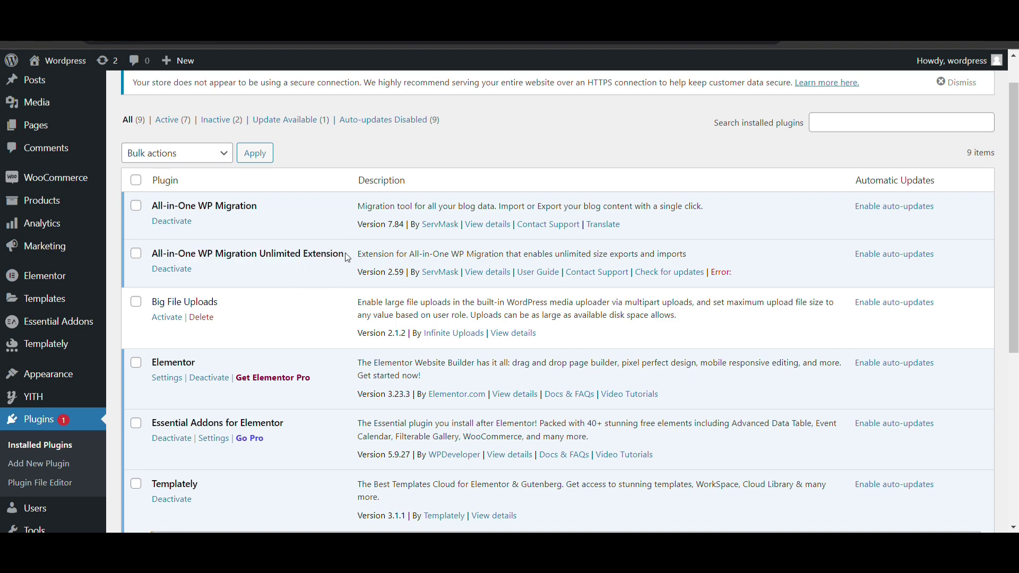